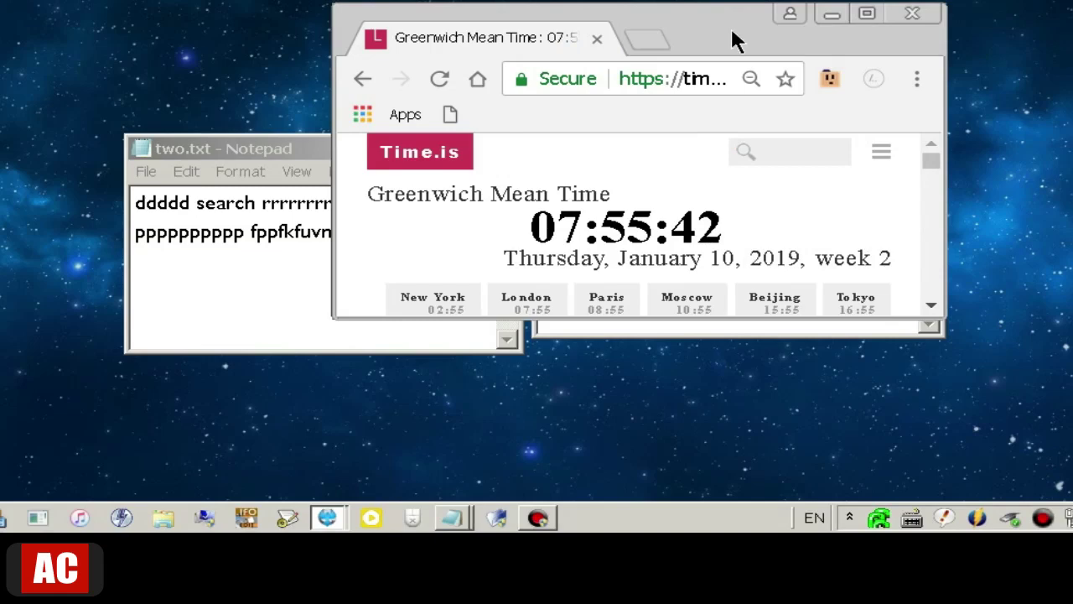
Step: Minimize the browser window, bring the two.txt Notepad window into focus and open the HydraMouse configuration
click(832, 14)
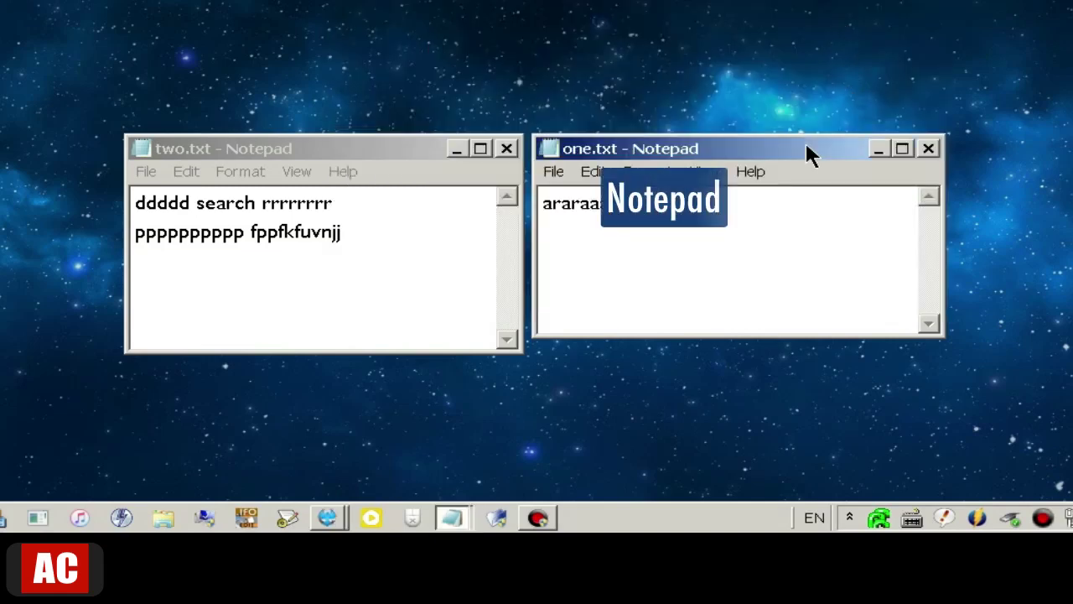
click(346, 299)
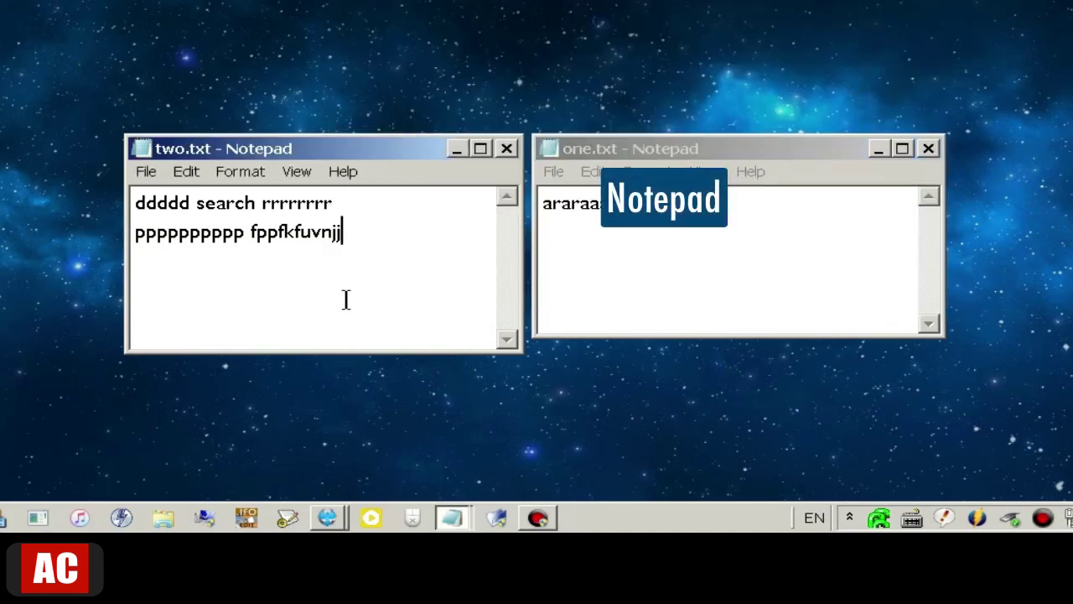
click(880, 520)
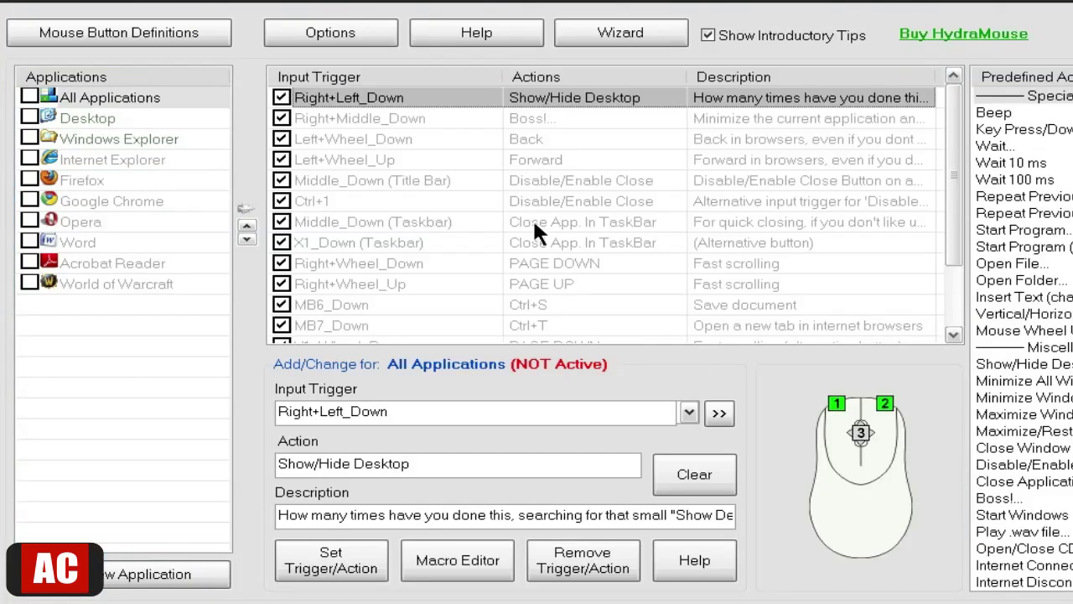
Step: View the HydraMouse version and licence information, and close it
click(477, 32)
click(513, 146)
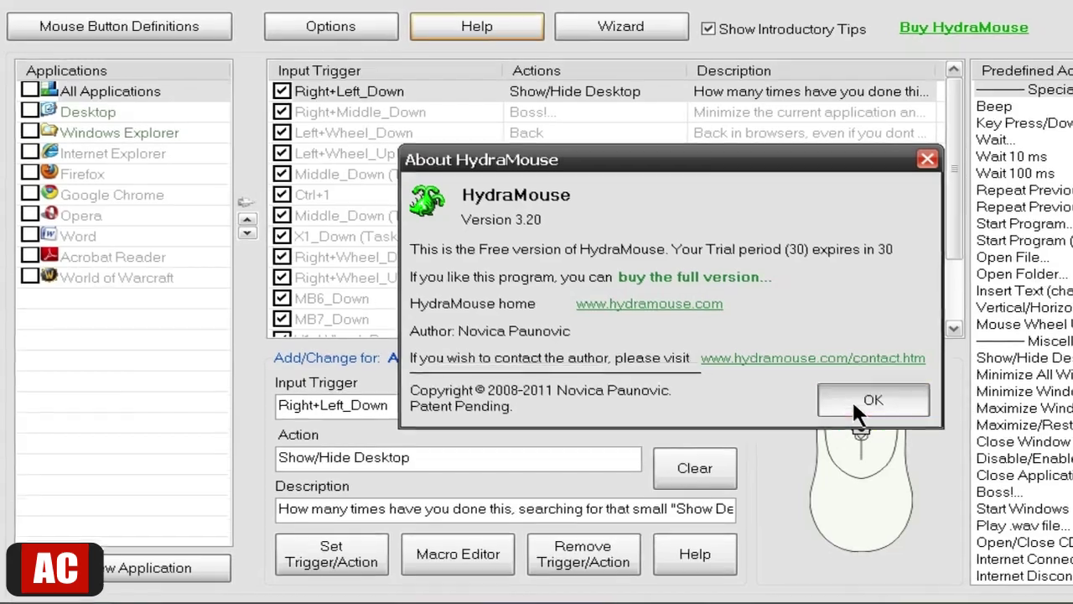
click(852, 399)
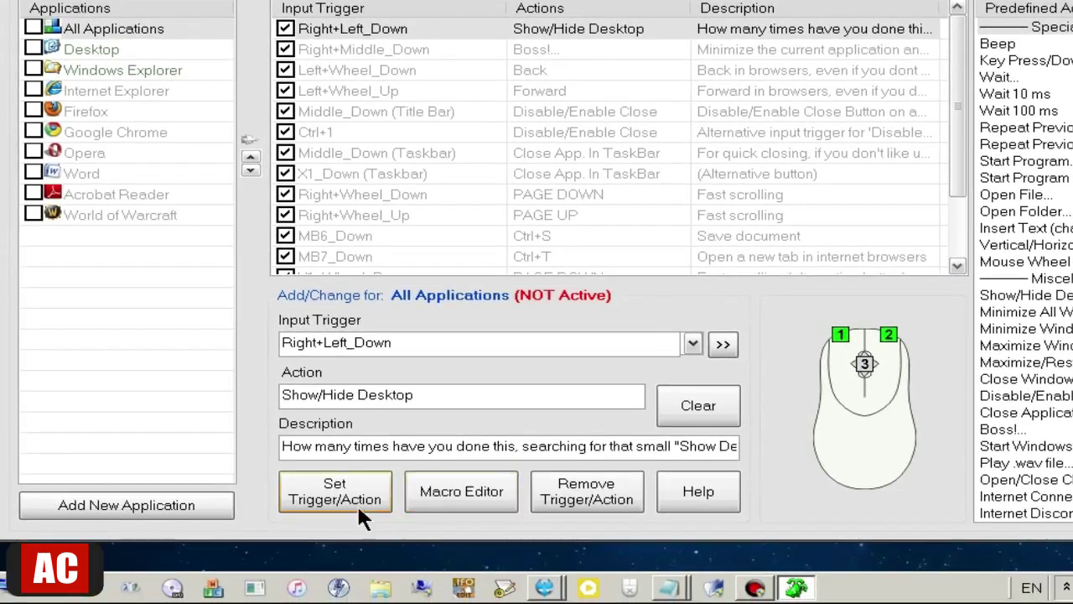
Step: Add the running one.txt Notepad window as a new application titled "Notepad - one.txt", identified by a characteristic string in the window title
click(139, 506)
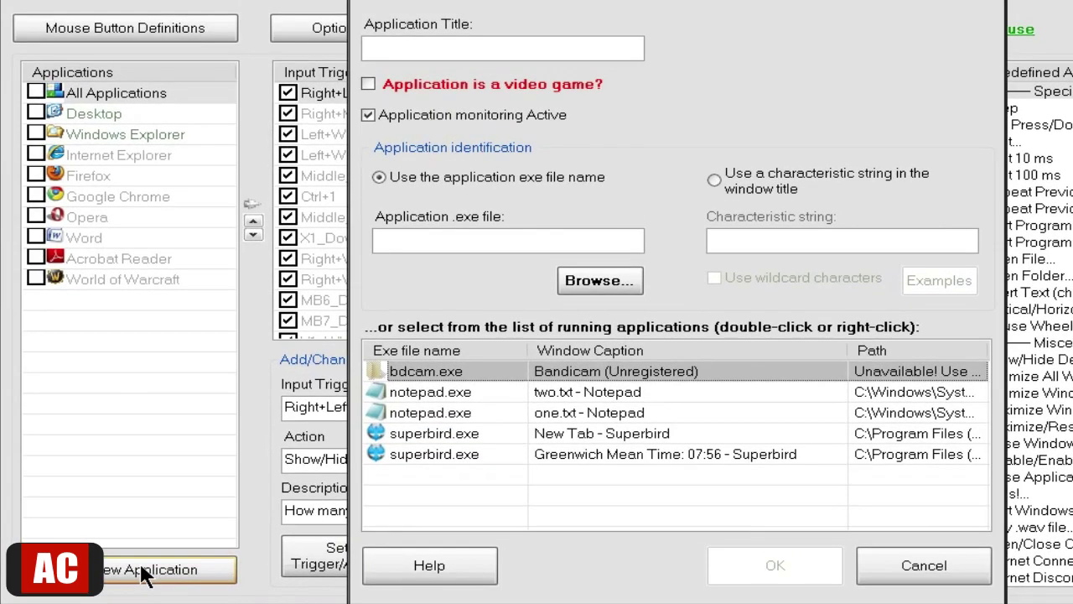
click(641, 410)
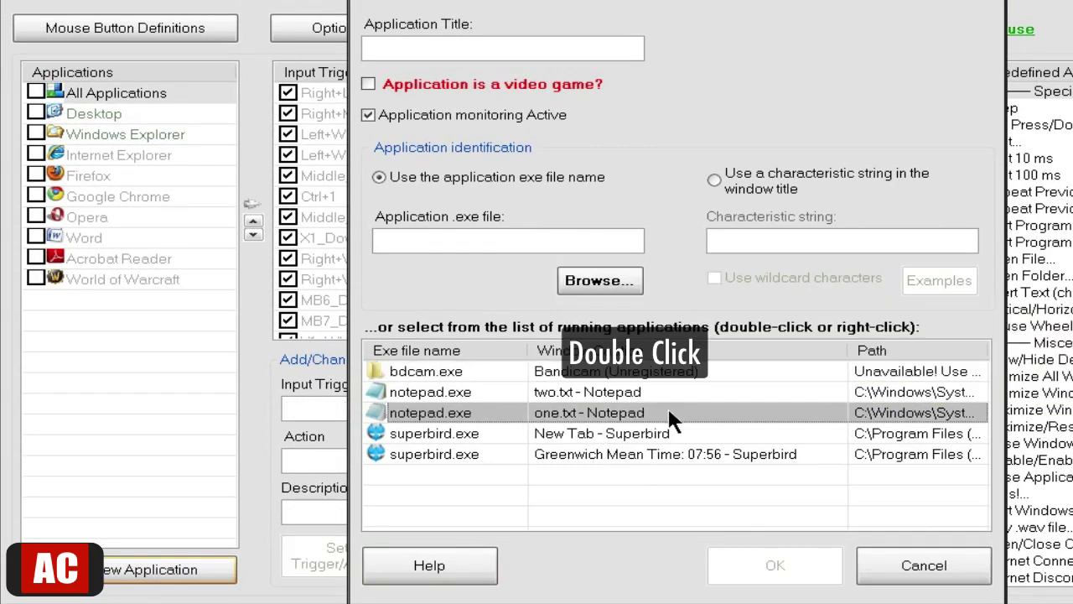
double_click(669, 412)
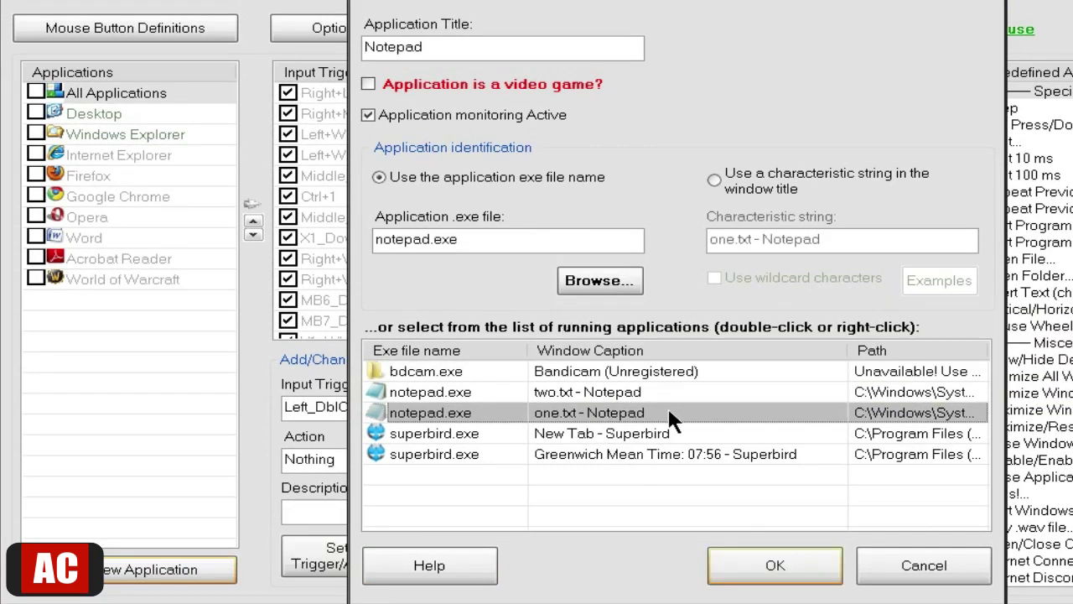
click(489, 40)
text(-)
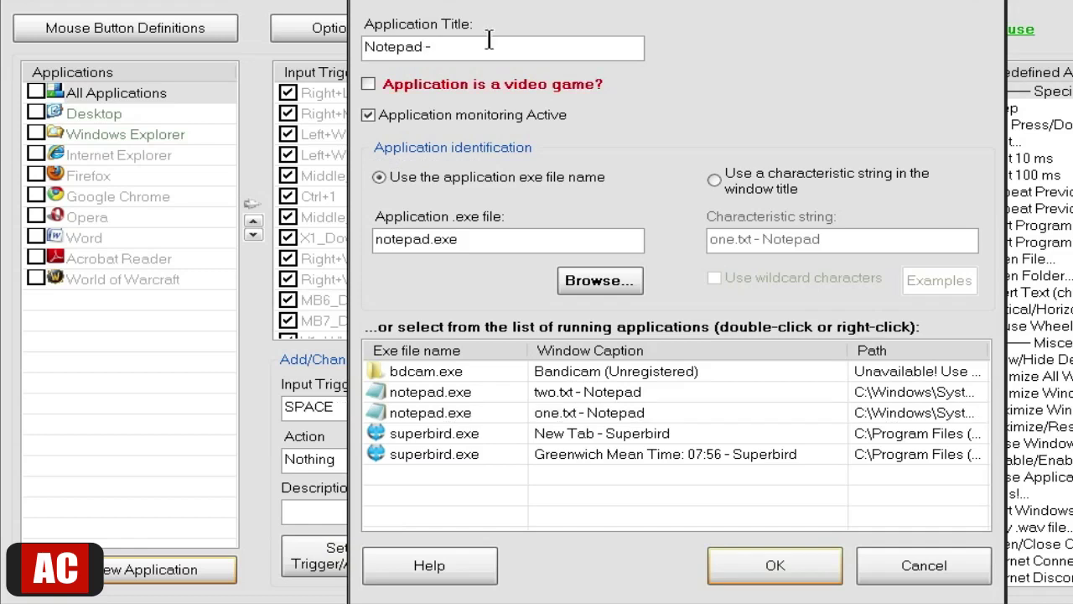
text( one.txt)
click(715, 177)
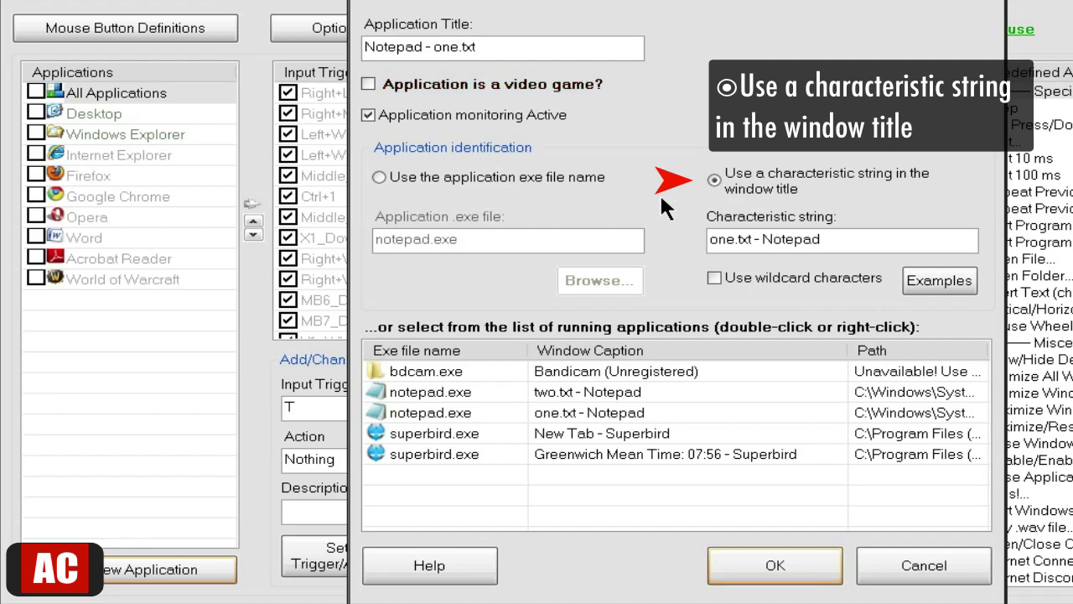
click(775, 567)
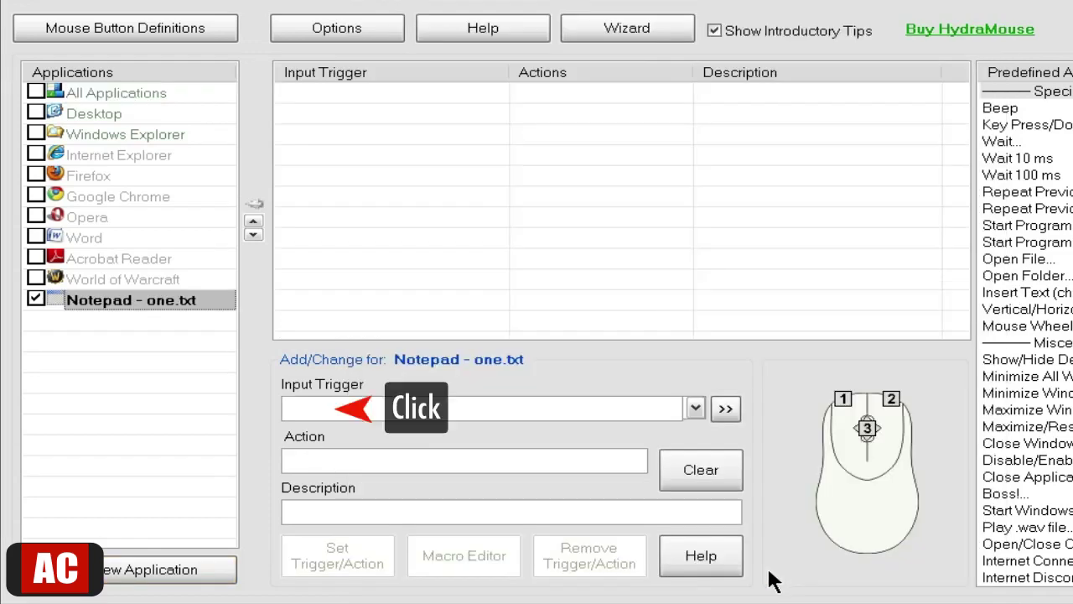
Step: Assign the Ctrl+A action to the Middle_Down trigger for Notepad - one.txt
click(370, 415)
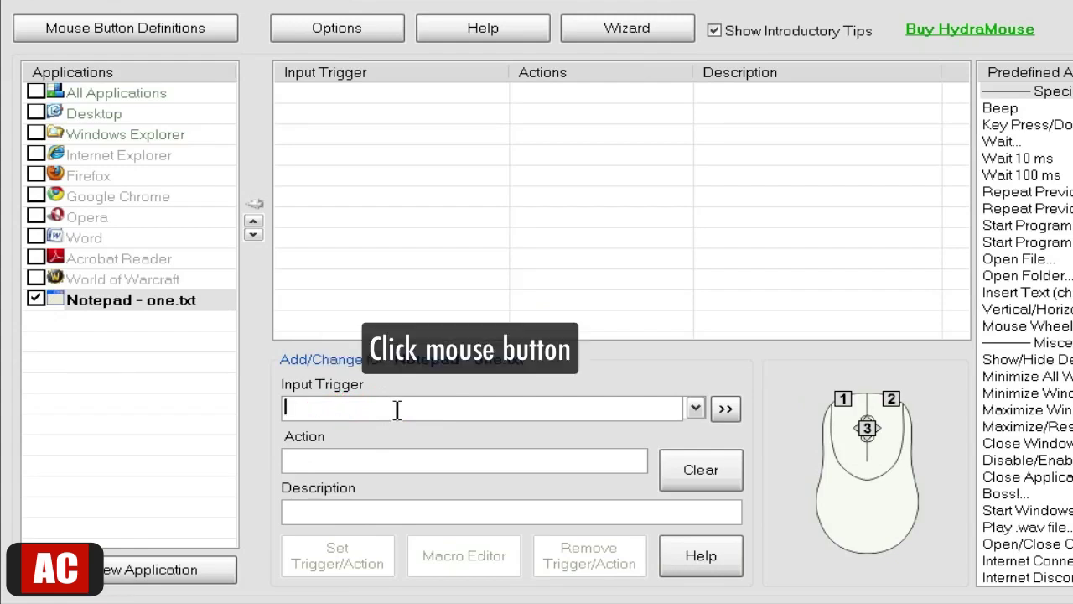
middle_click(397, 410)
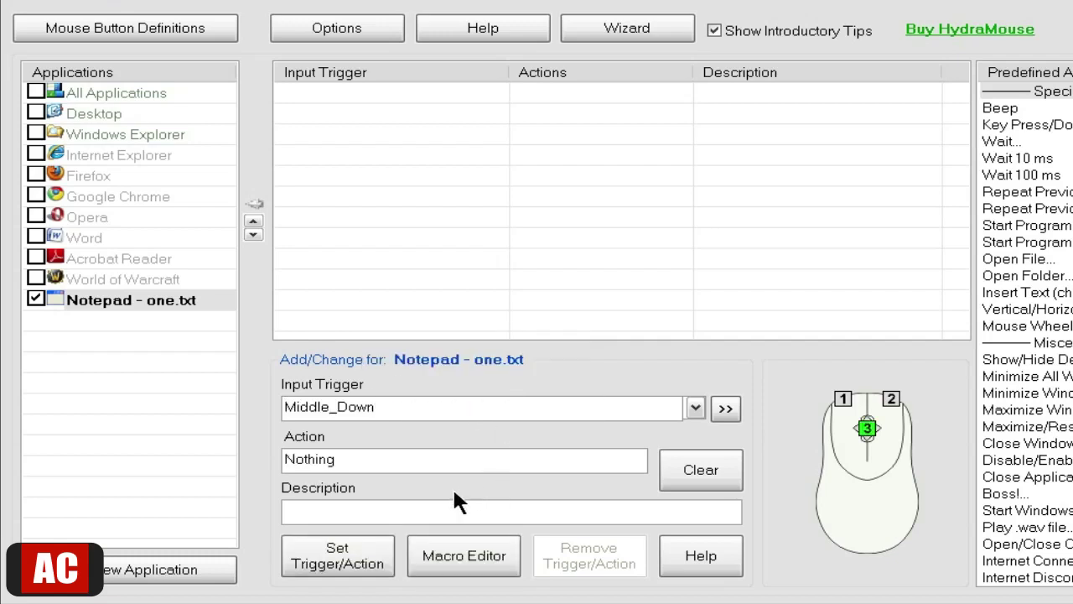
click(385, 458)
key(ctrl+a)
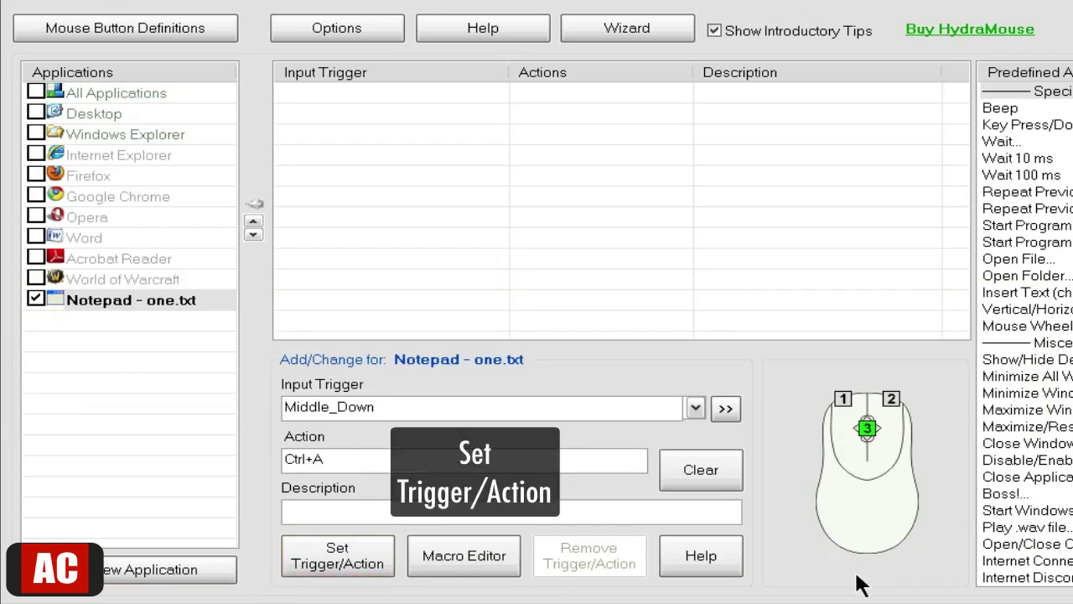
click(329, 563)
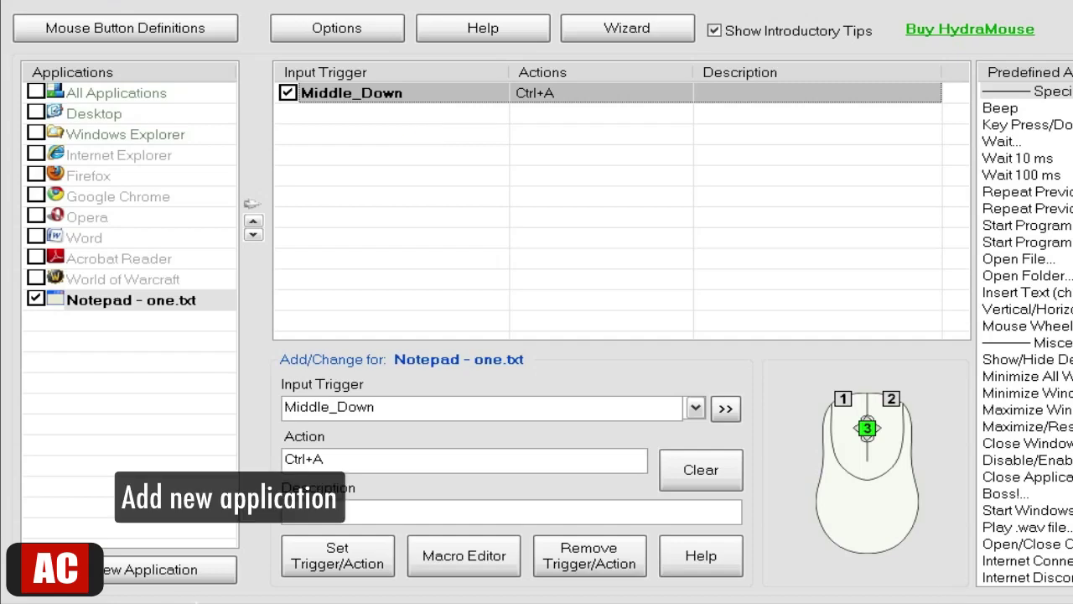
Step: Add the running two.txt Notepad window as a new application titled "Notepad - two.txt", identified by a characteristic string in the window title
click(164, 572)
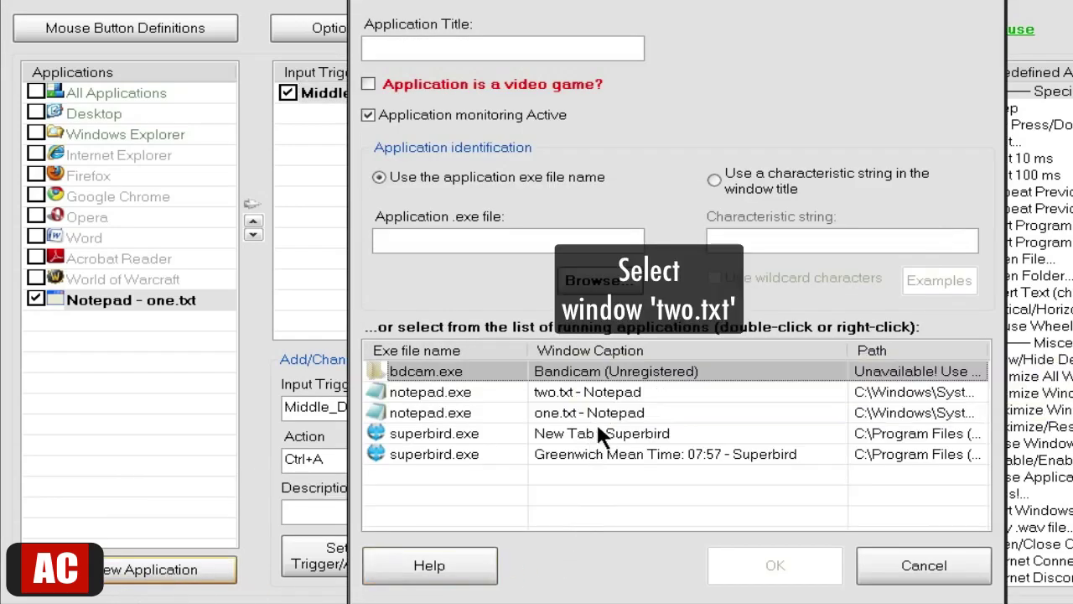
click(612, 391)
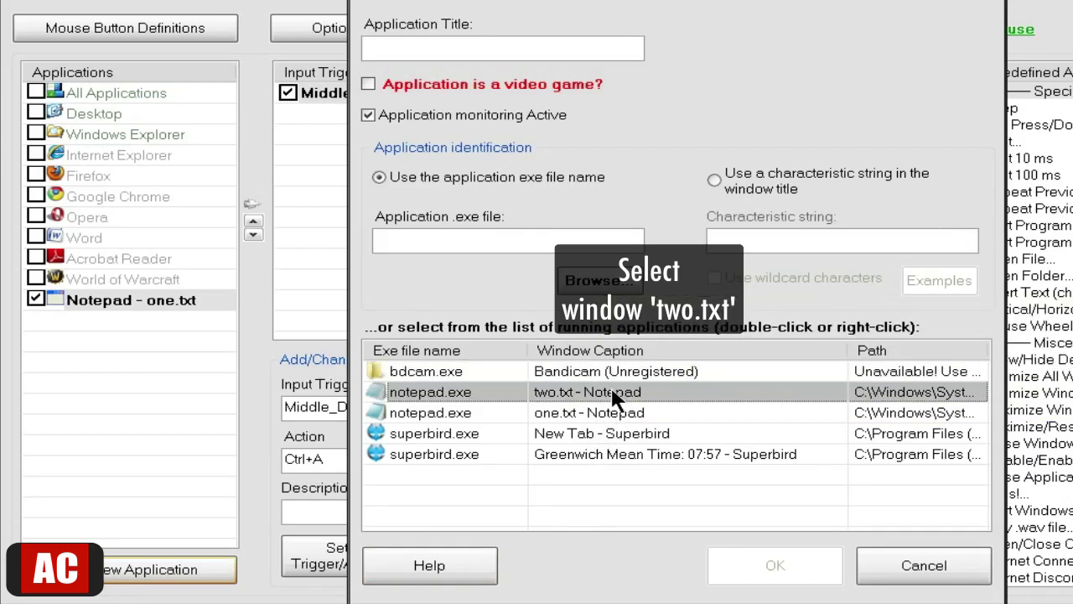
double_click(613, 397)
click(484, 48)
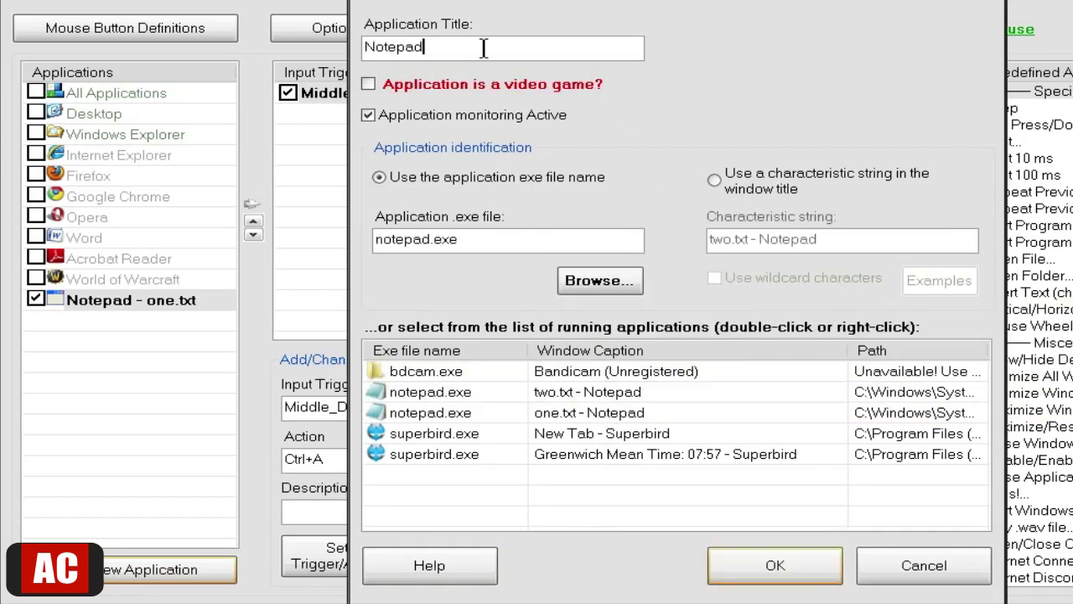
text(- two.txt)
click(713, 180)
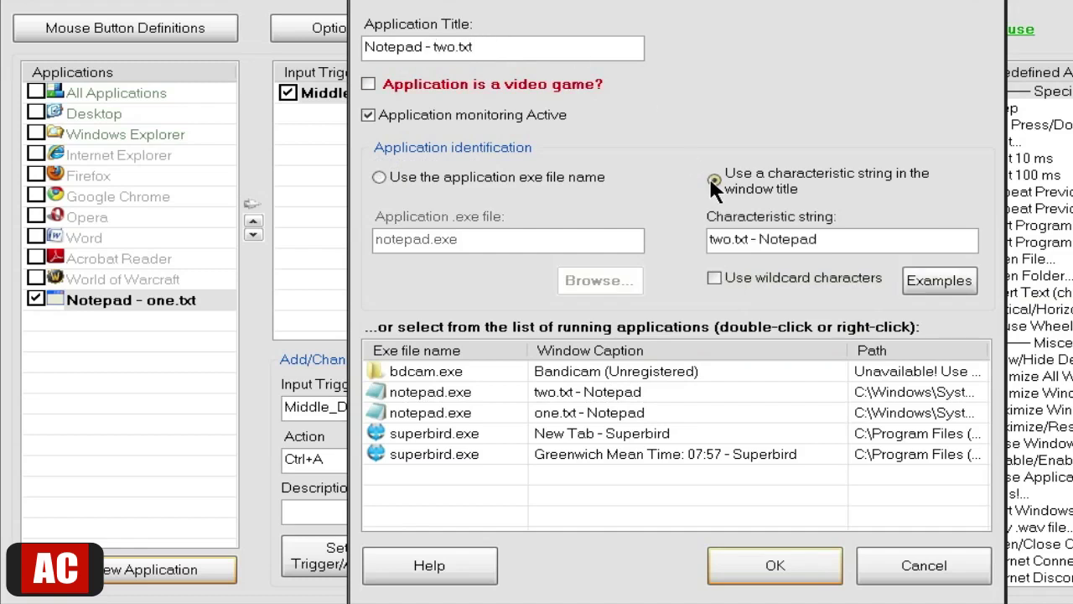
click(775, 566)
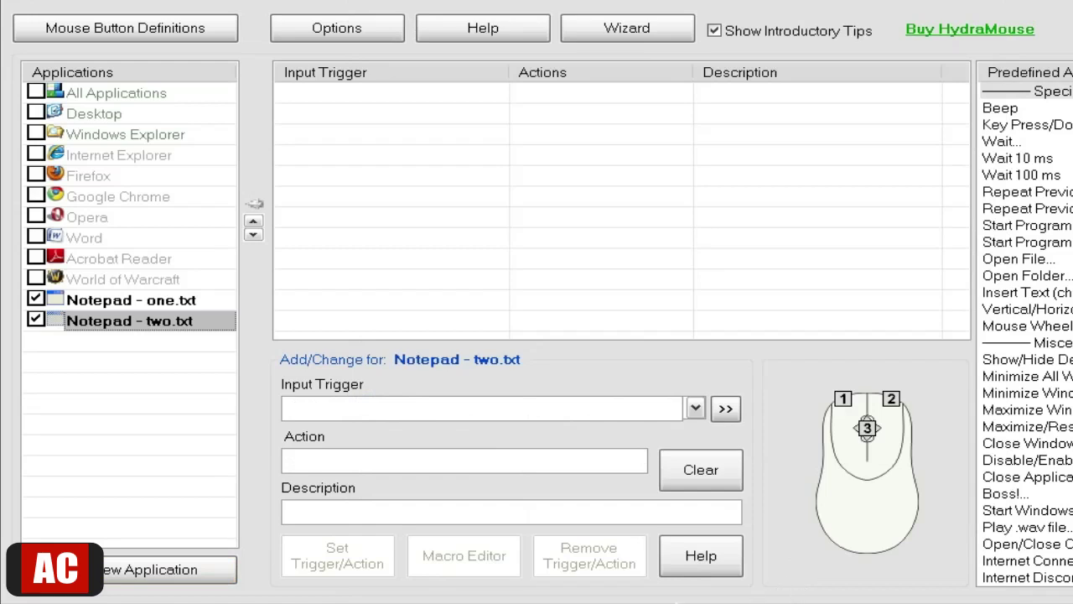
Step: Set Middle_Down as the input trigger for Notepad - two.txt and record Ctrl+A as the first action of its macro
scroll(434, 406, up, 1)
middle_click(435, 406)
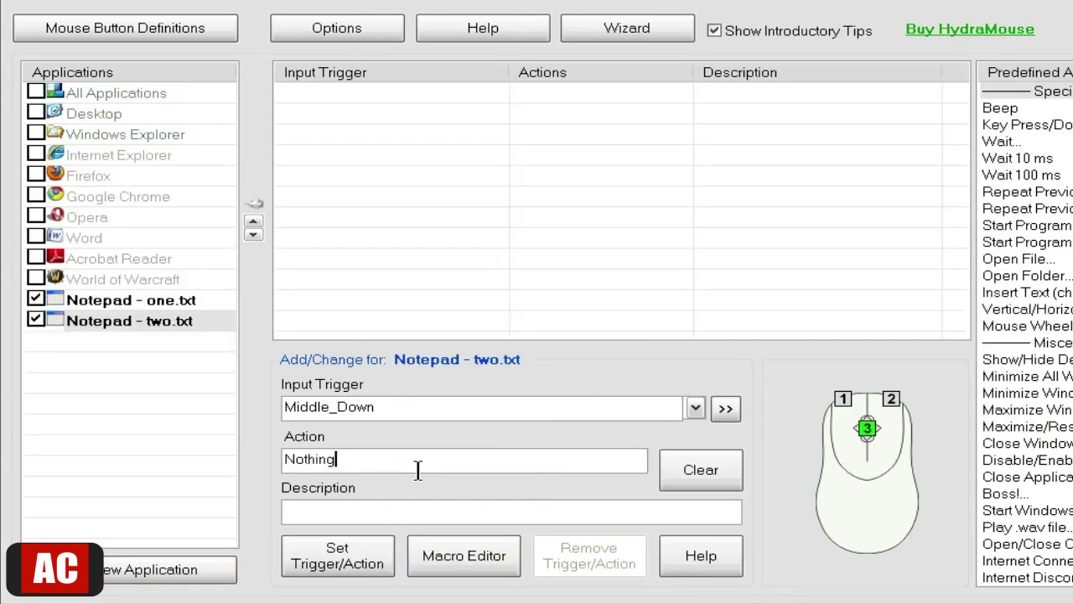
click(466, 570)
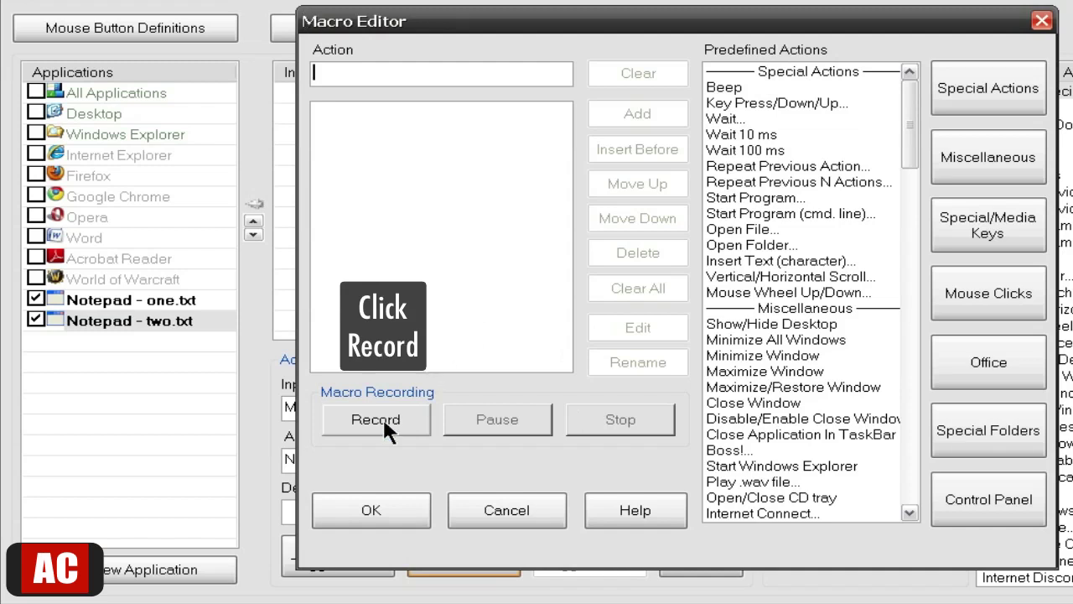
click(359, 422)
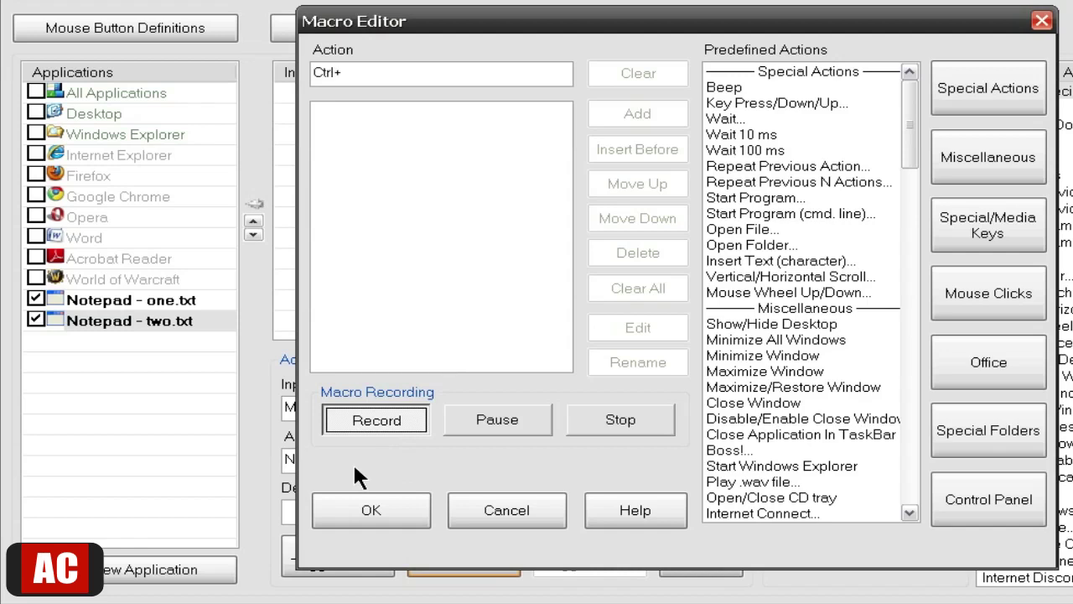
key(ctrl+a)
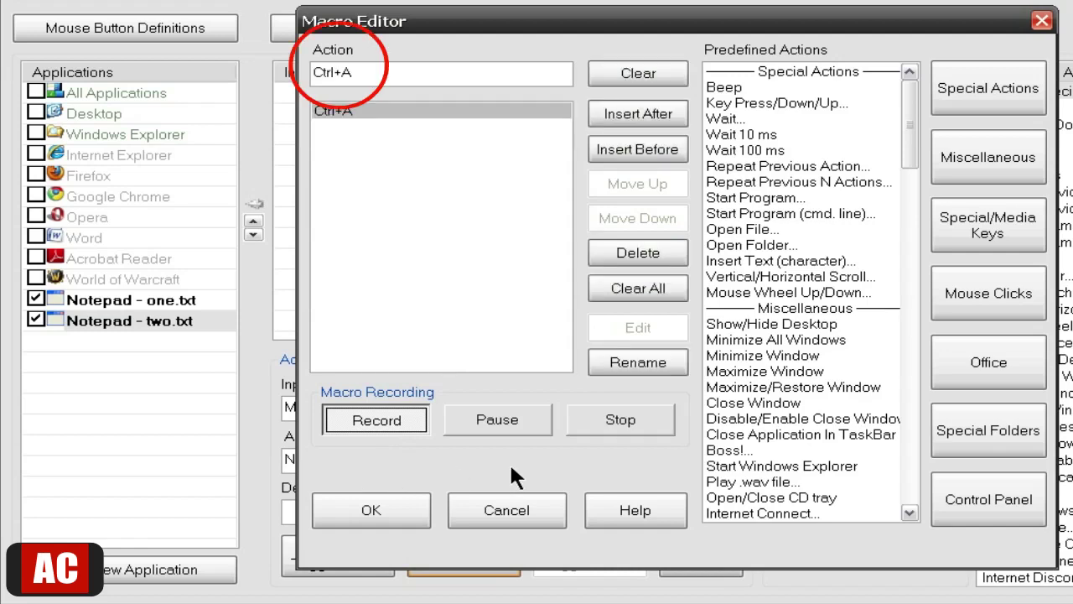
click(614, 424)
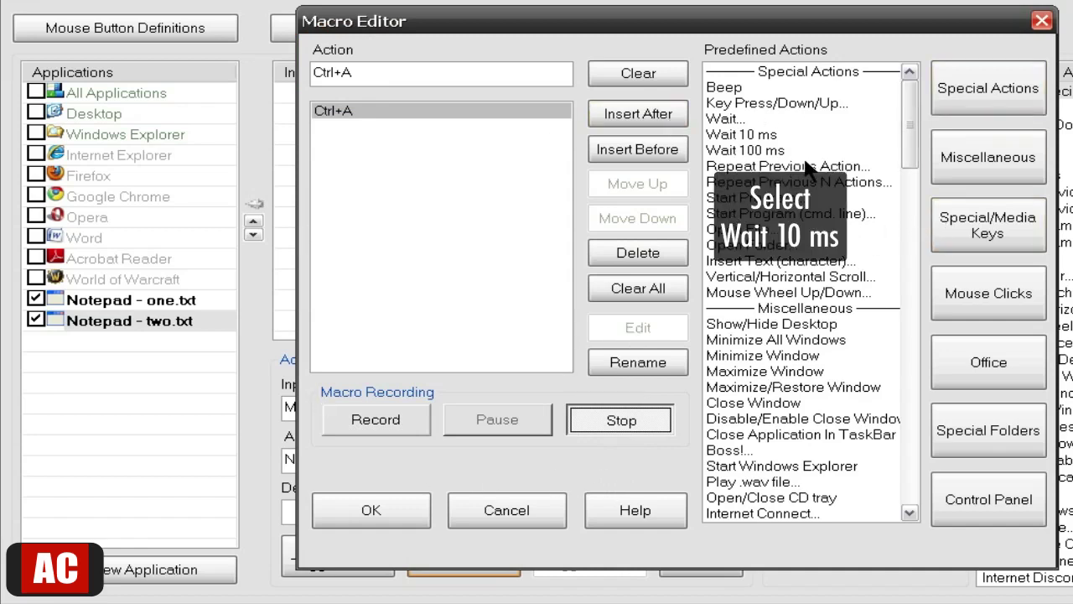
Step: Insert a Wait 10 ms action both before and after Ctrl+A in the macro
click(793, 136)
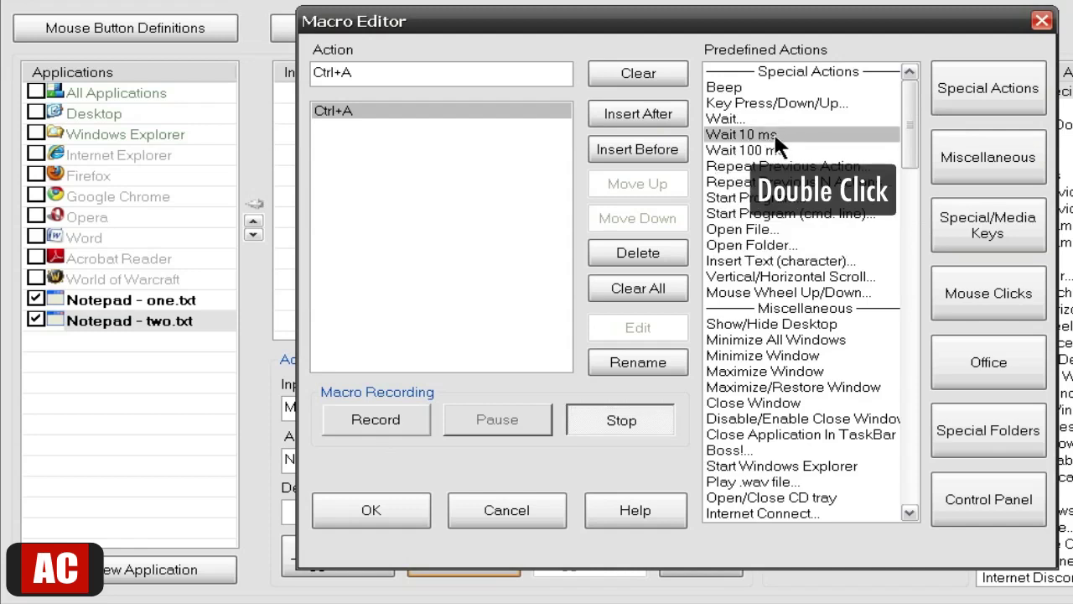
double_click(775, 136)
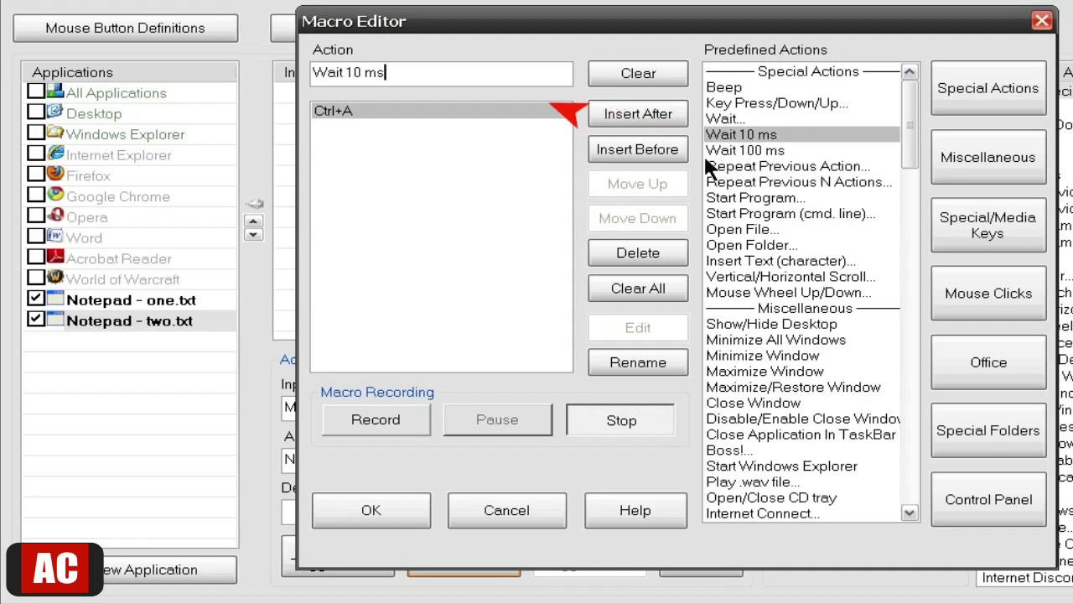
click(635, 151)
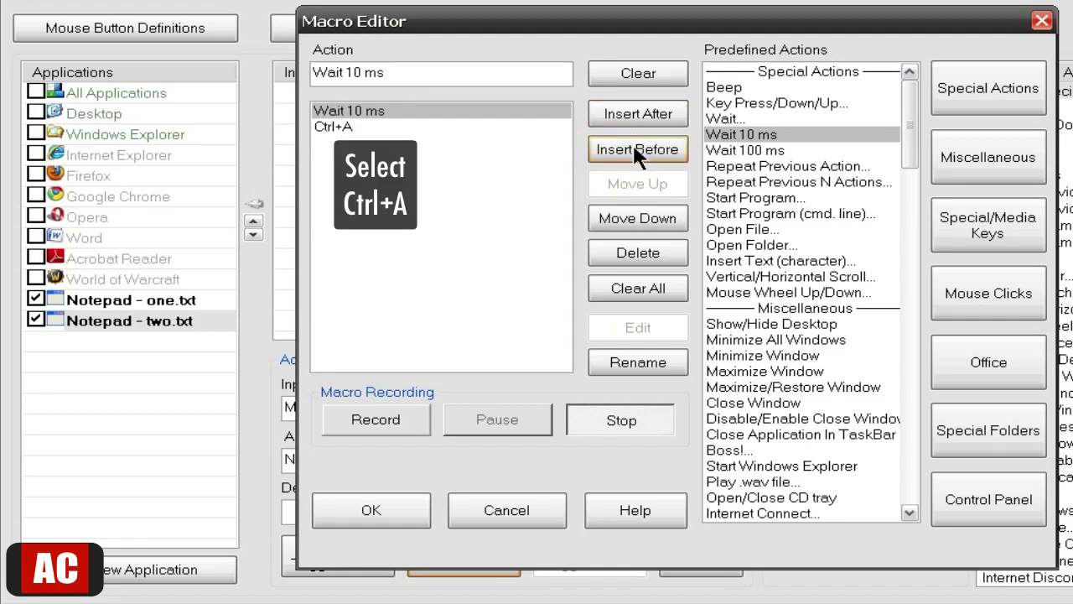
click(342, 128)
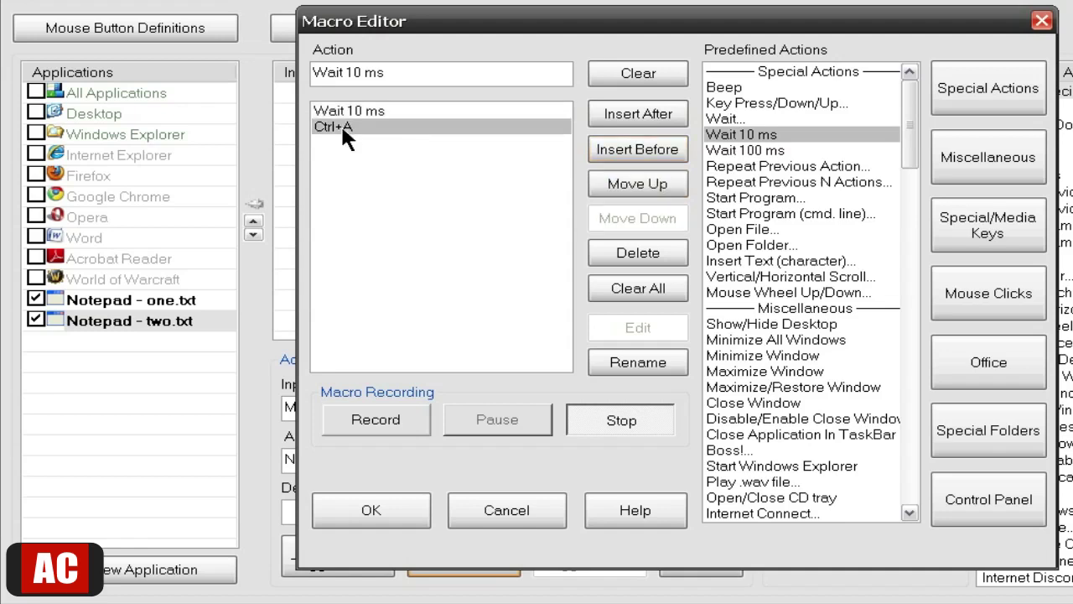
click(642, 113)
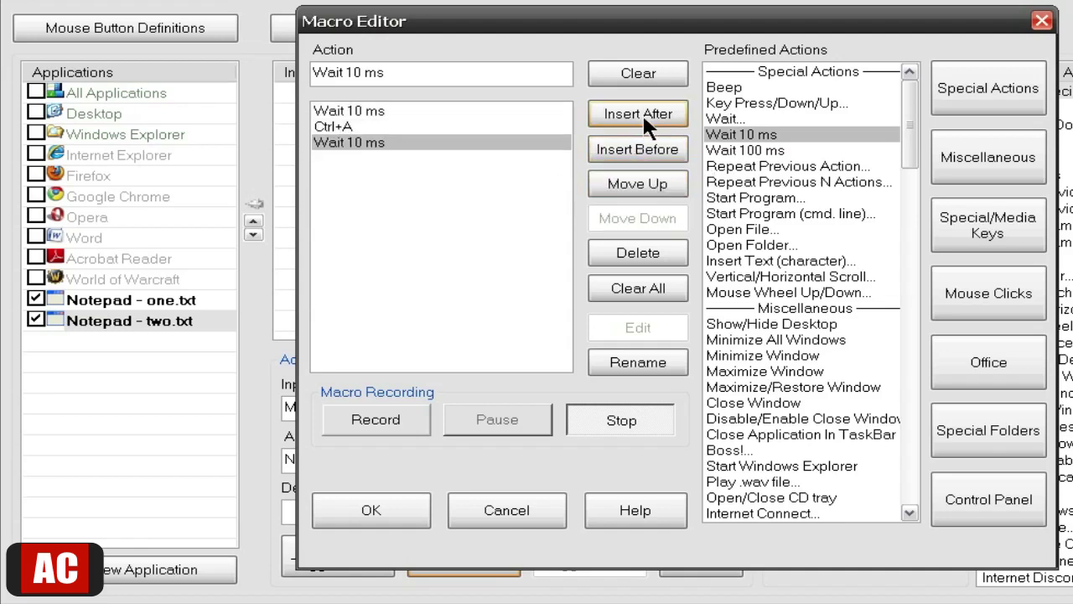
Step: Add two Wait 100 ms actions at the end of the macro
click(770, 151)
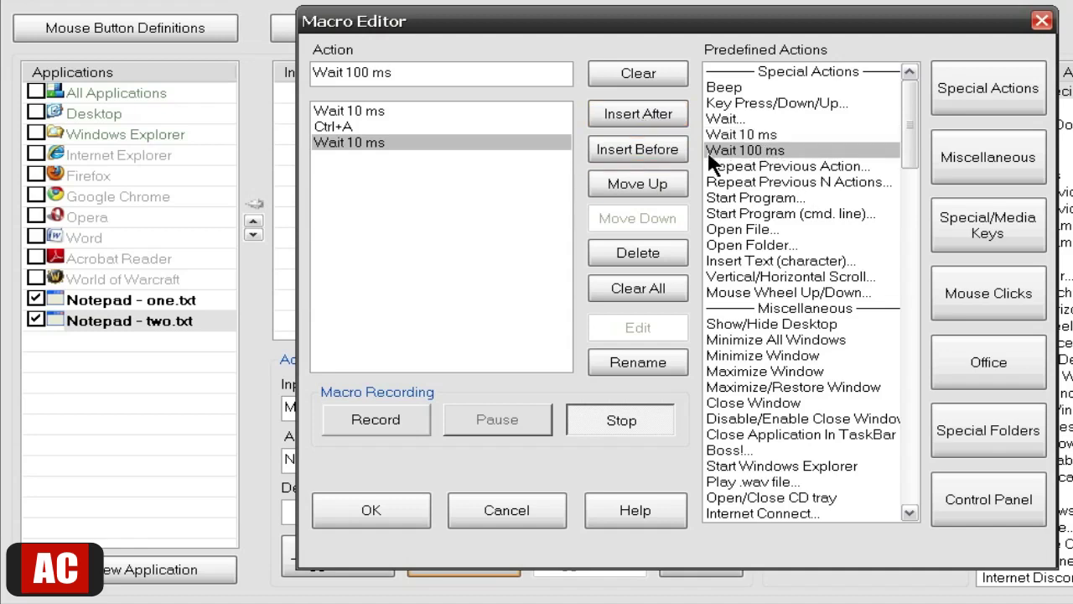
click(657, 111)
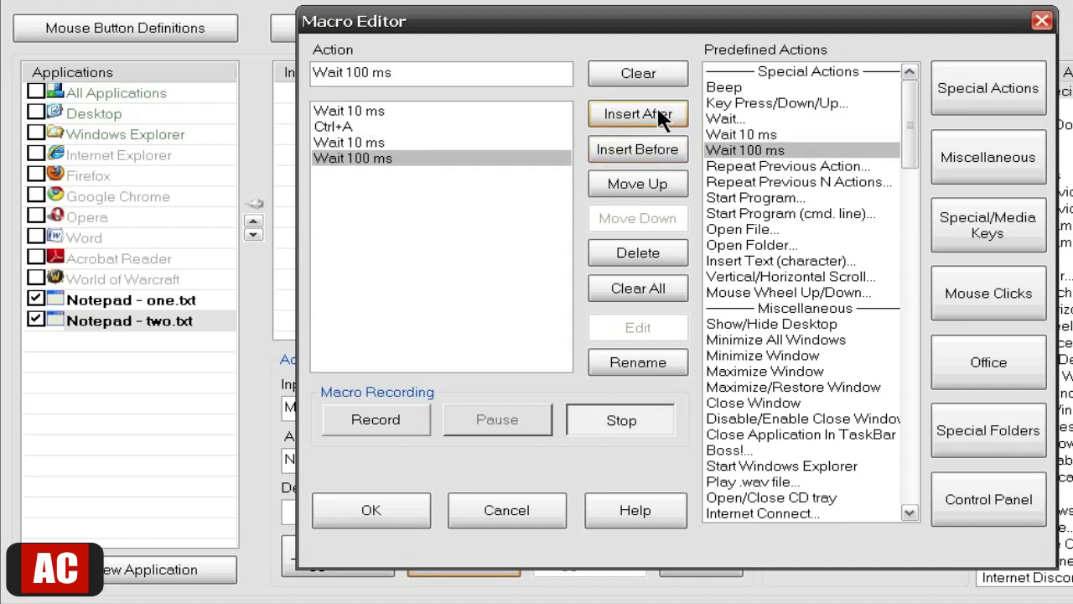
click(658, 111)
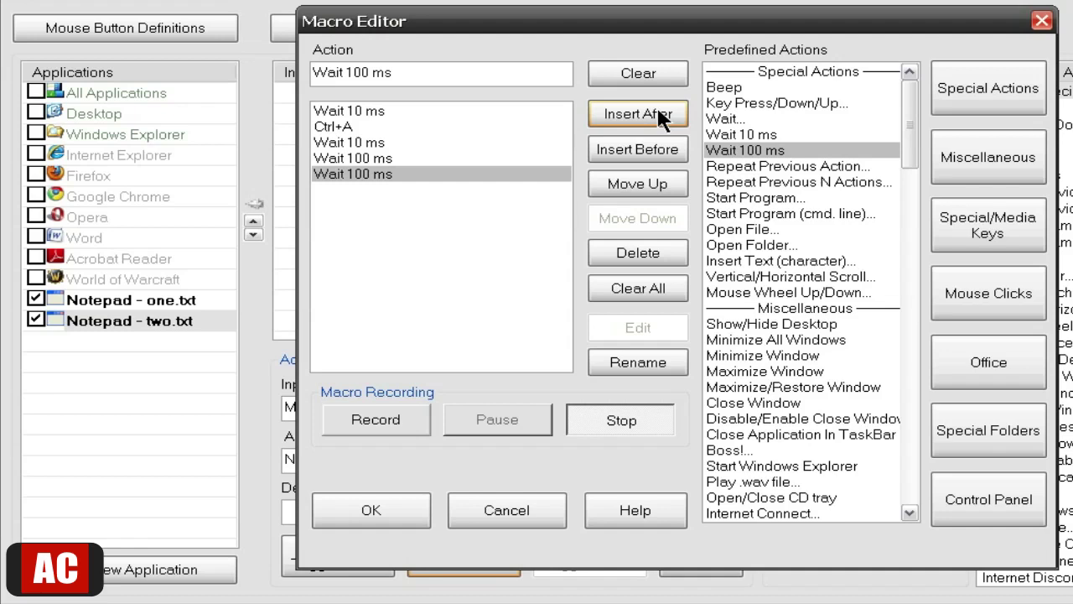
Step: Record Ctrl+H as the next action at the end of the macro
click(383, 417)
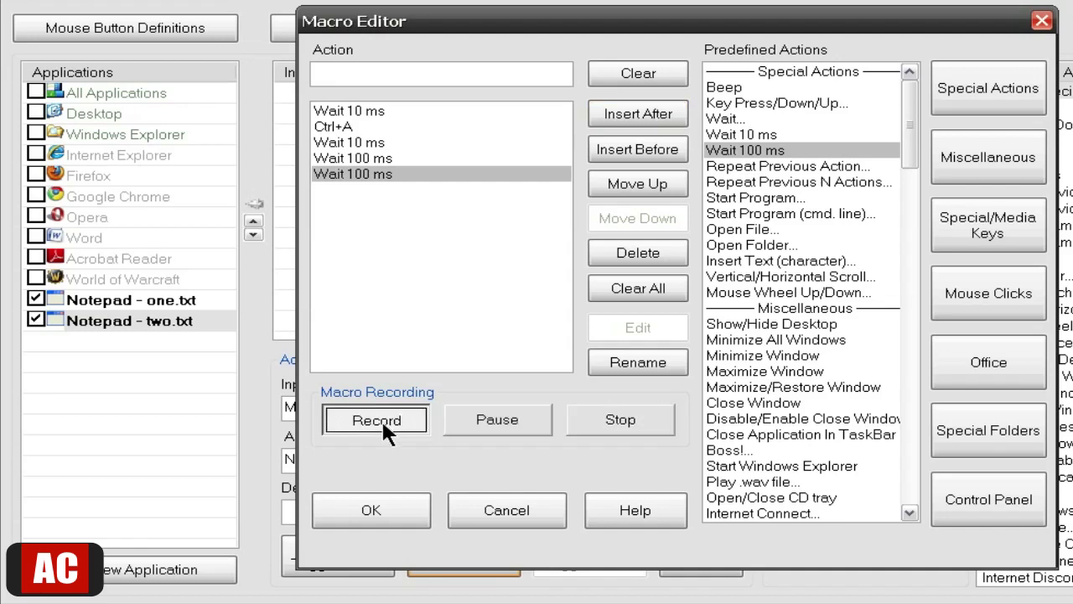
key(ctrl+h)
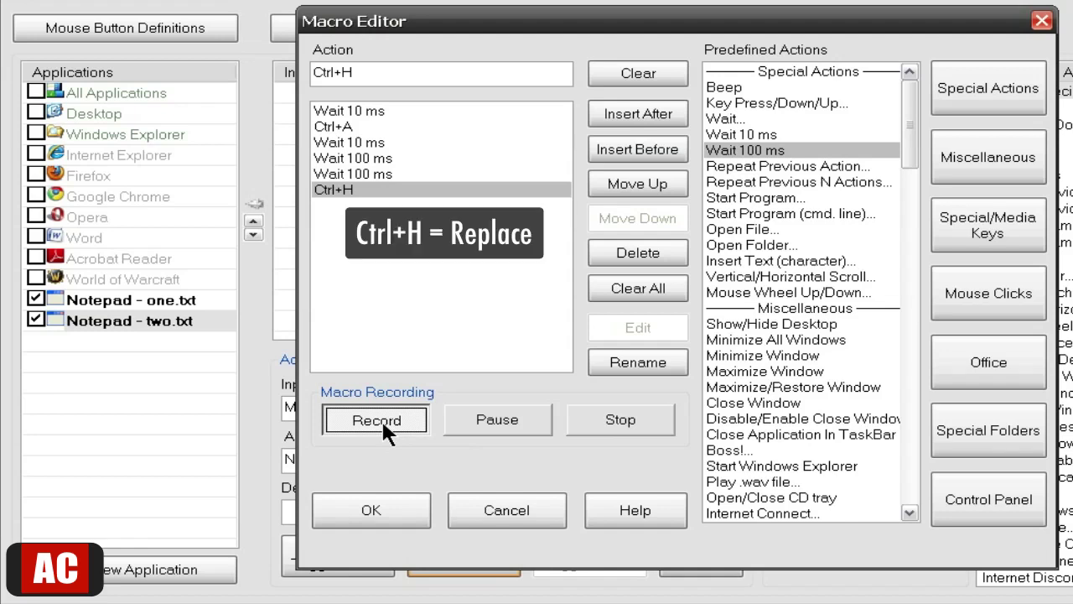
click(604, 417)
Step: Add five Wait 100 ms actions after Ctrl+H in the macro
click(775, 153)
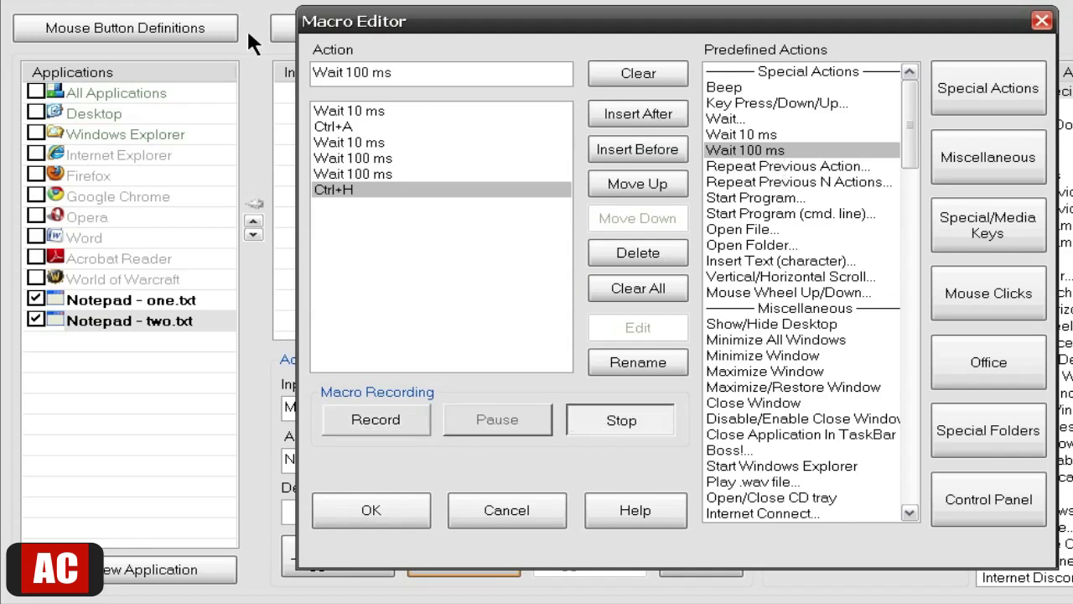
click(654, 116)
click(653, 116)
click(653, 116)
click(653, 115)
click(653, 116)
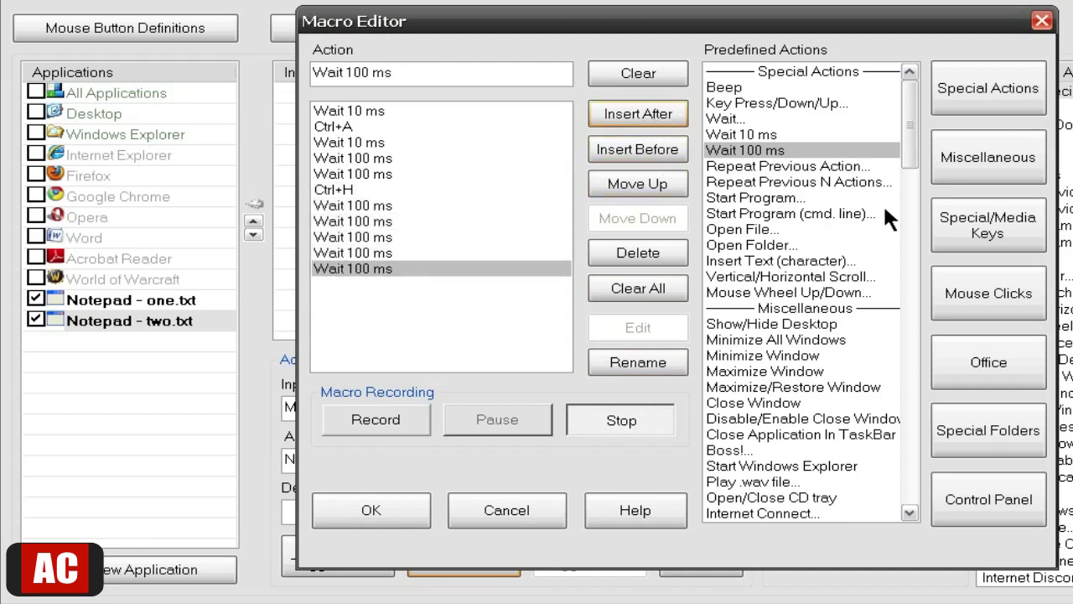
Step: Append an Insert Text action with the text "search" to the end of the macro
drag(904, 136, 890, 503)
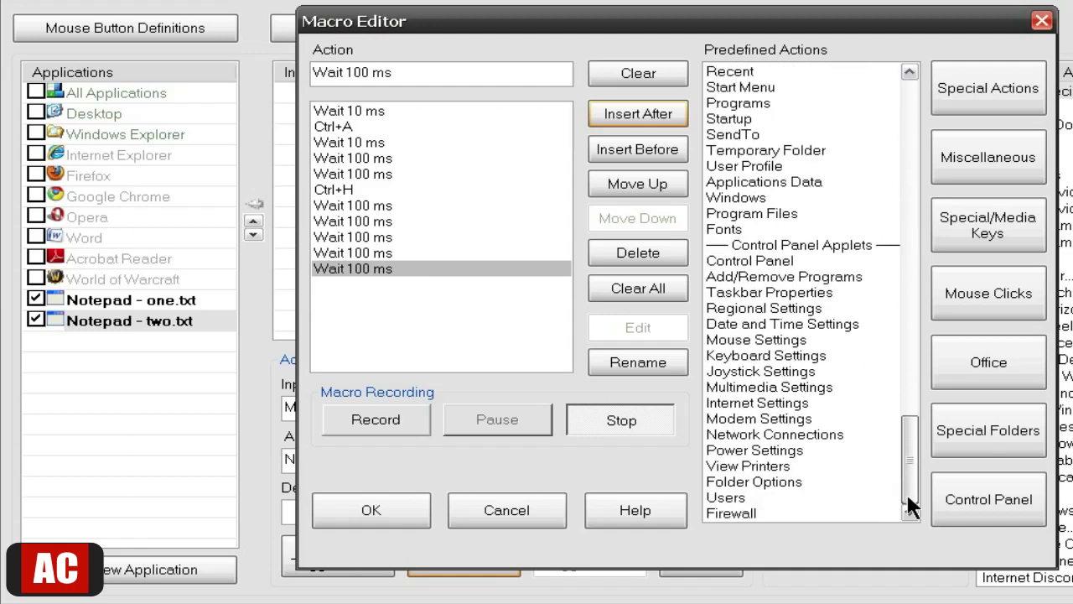
drag(910, 506, 914, 123)
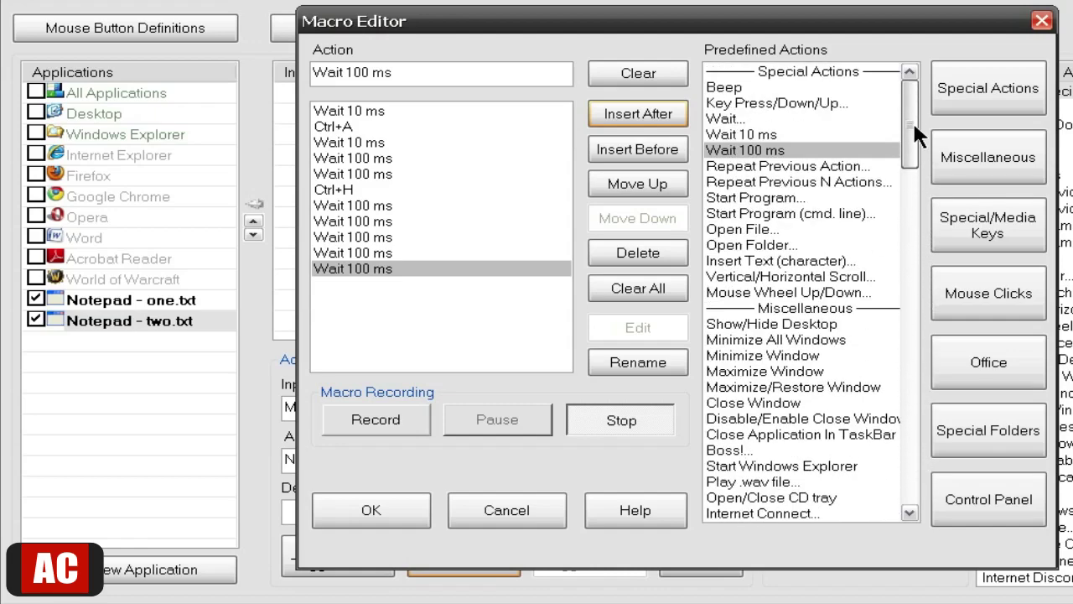
click(786, 261)
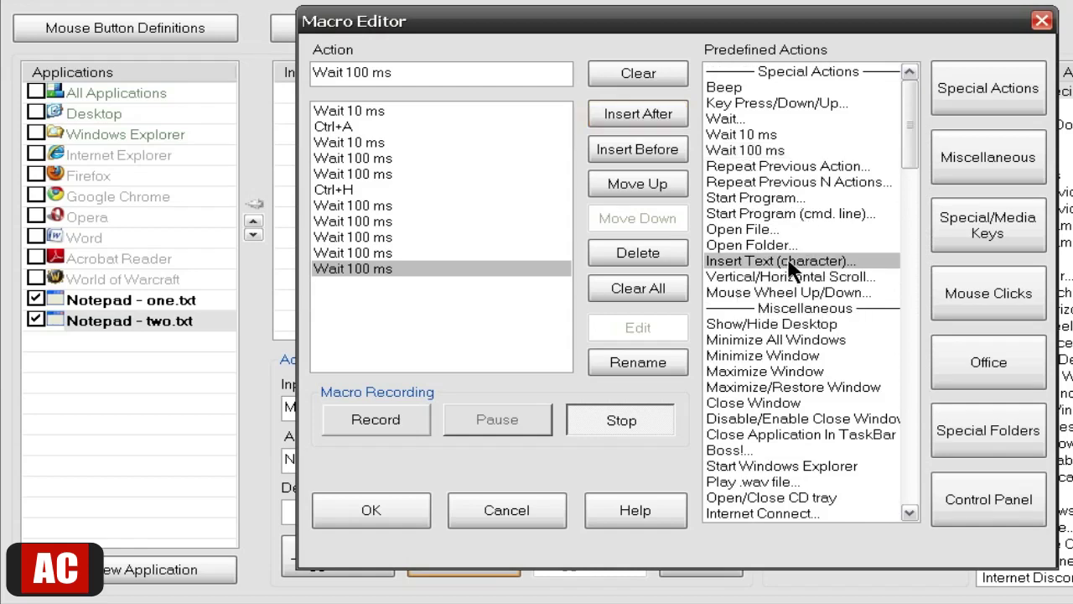
double_click(789, 262)
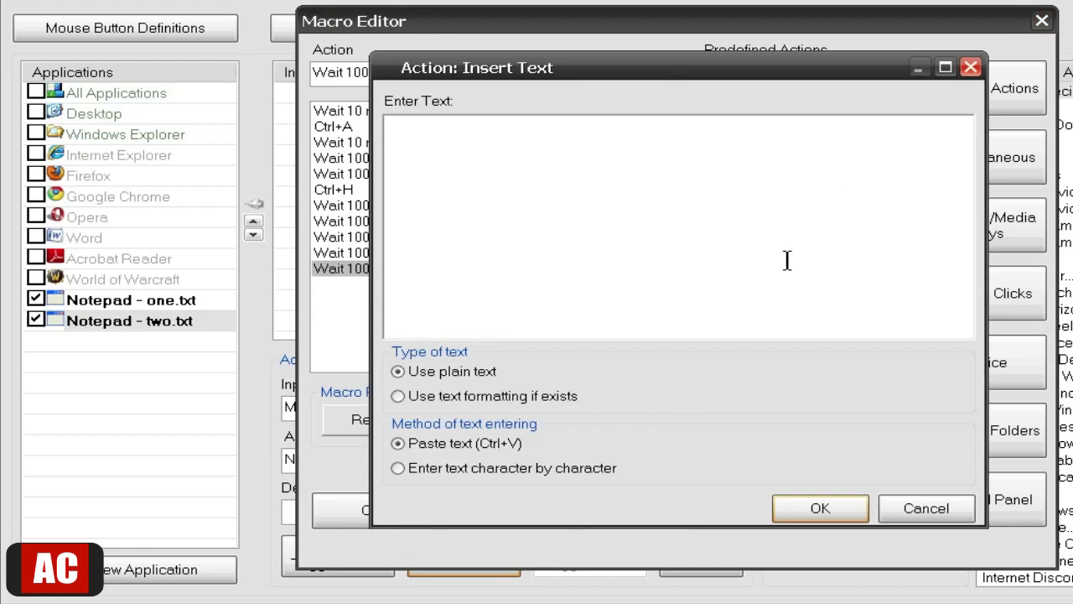
text(search)
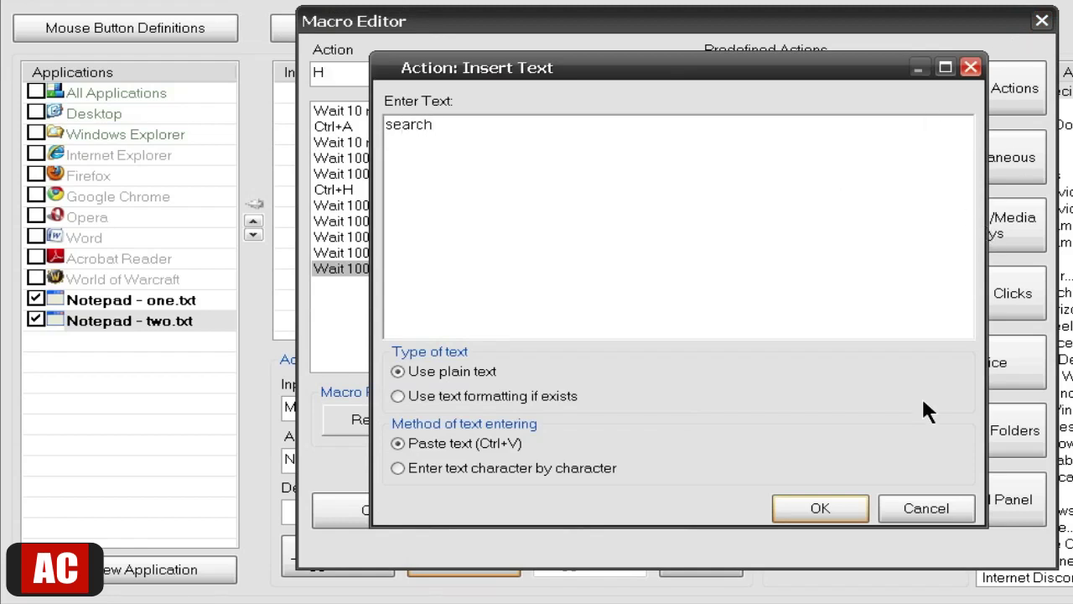
click(839, 508)
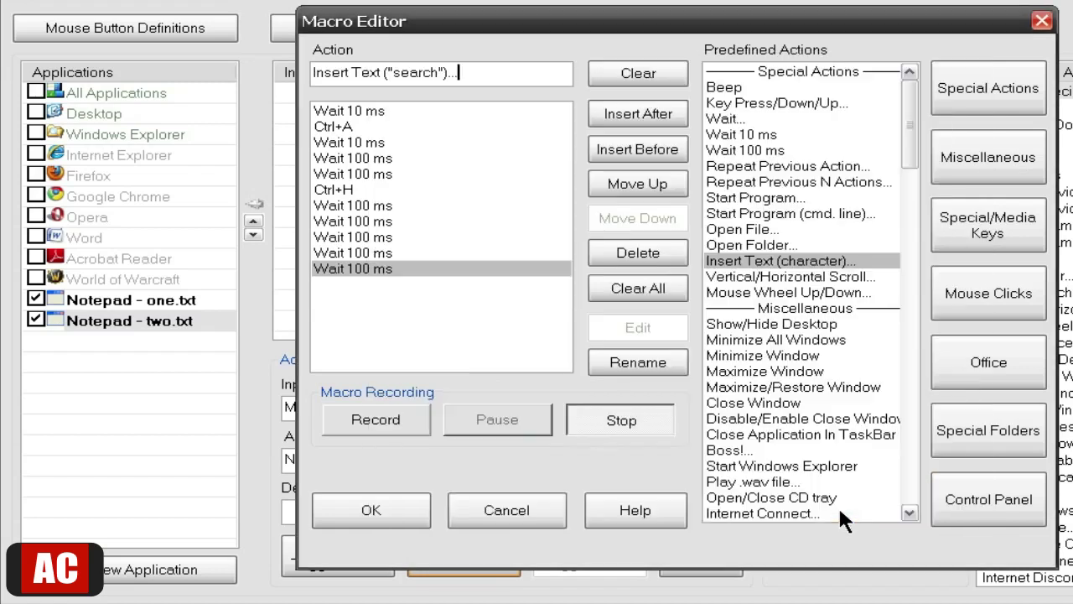
click(668, 113)
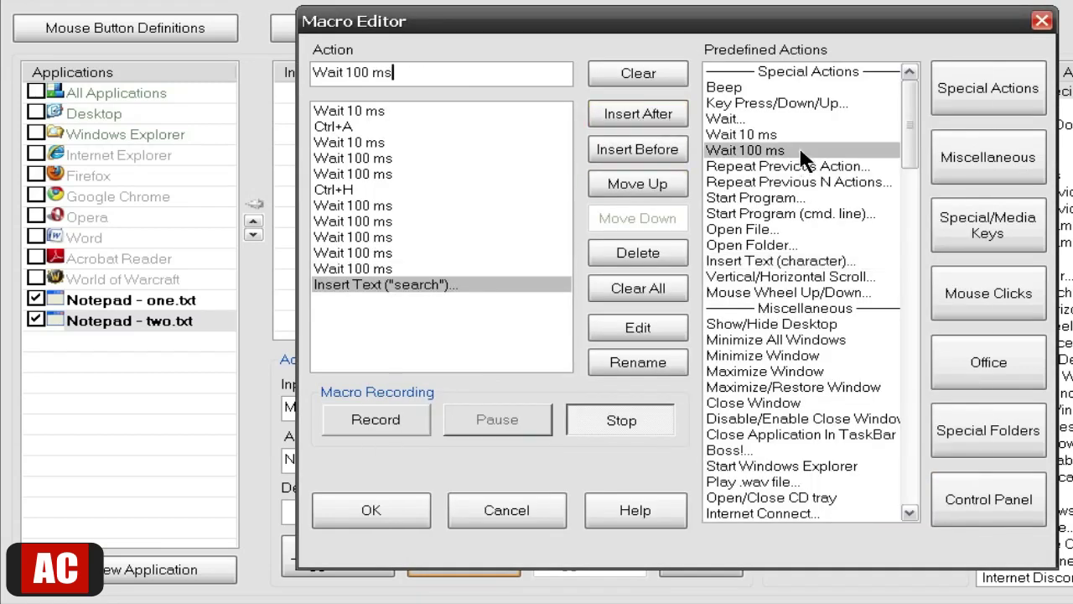
Step: Add two Wait 100 ms actions after the Insert Text action, followed by a recorded ENTER
click(660, 114)
click(660, 114)
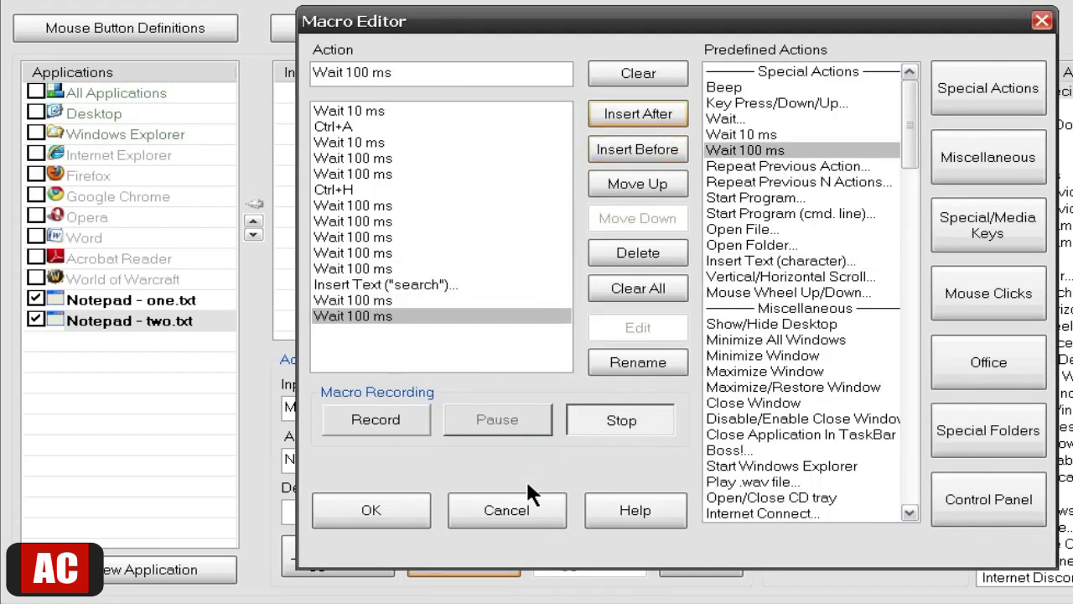
click(390, 416)
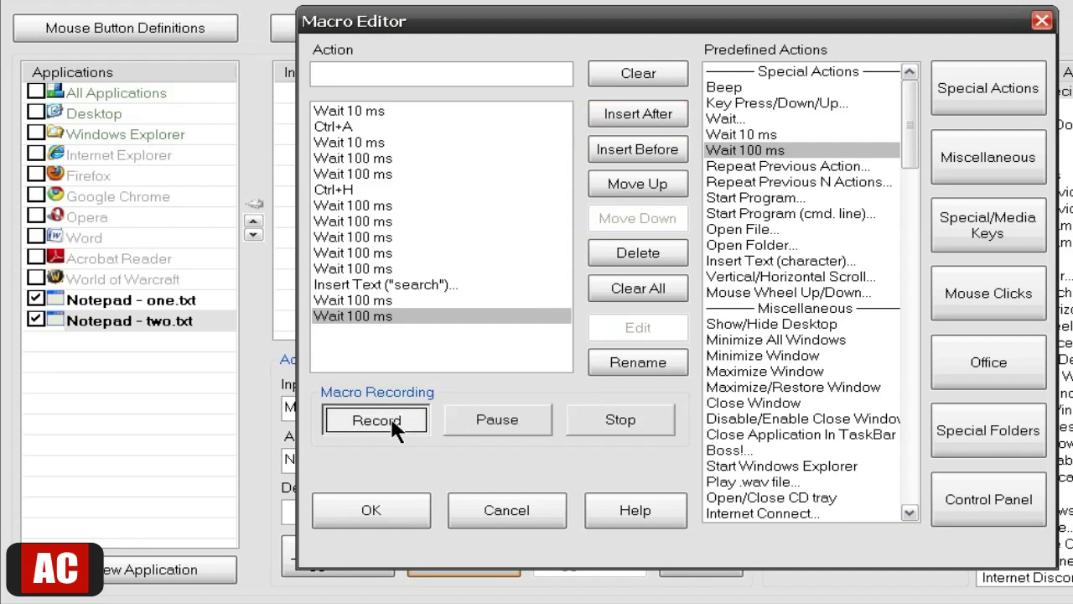
key(Return)
click(620, 419)
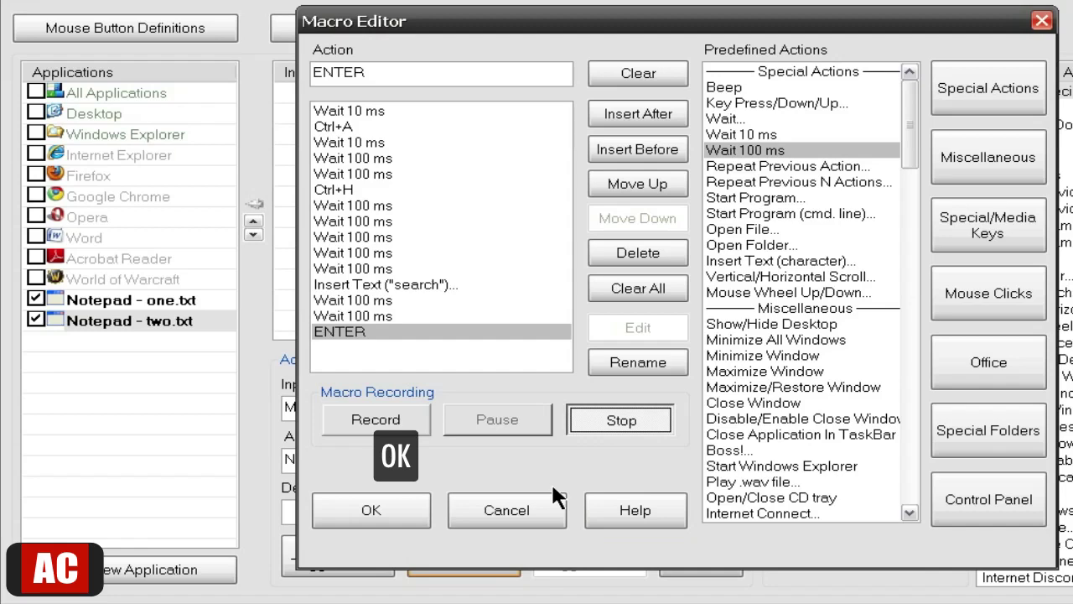
Step: Accept the macro and assign it to Middle_Down for Notepad - two.txt with the description "select all - replace"
click(379, 509)
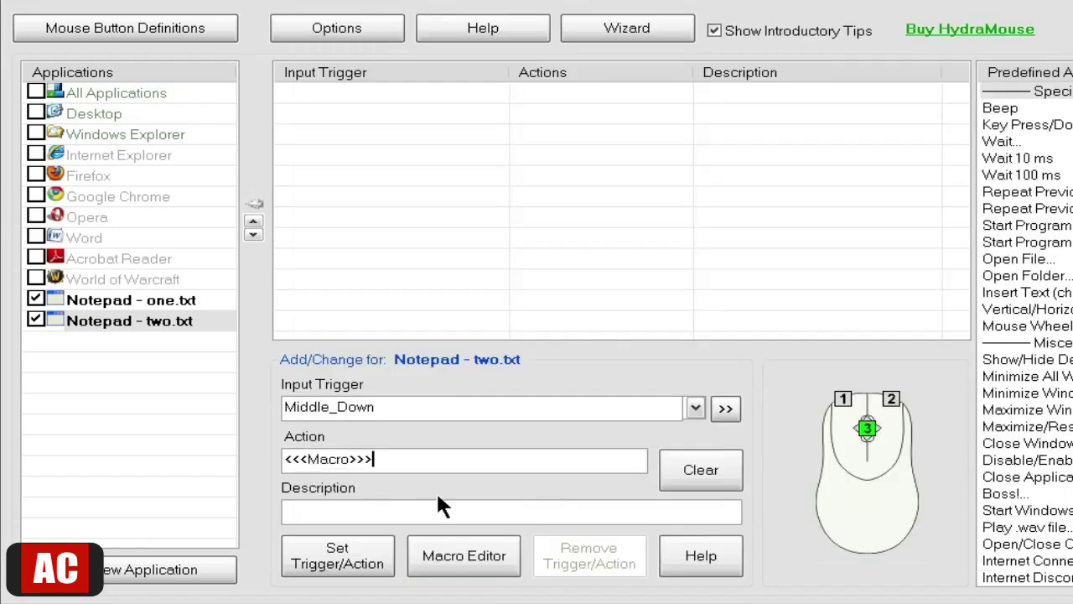
click(338, 552)
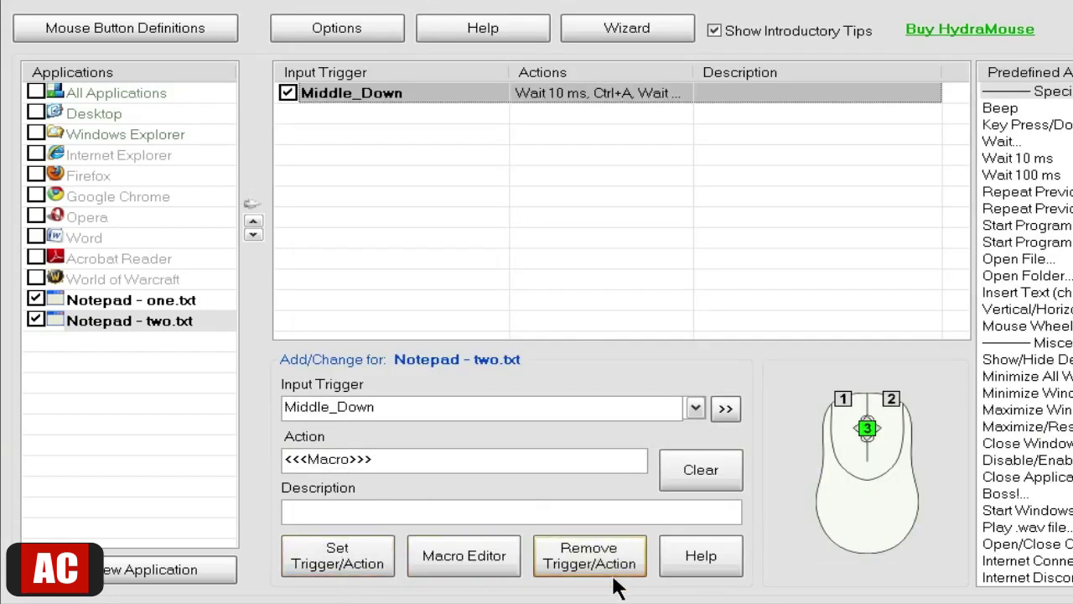
click(336, 511)
text(selec)
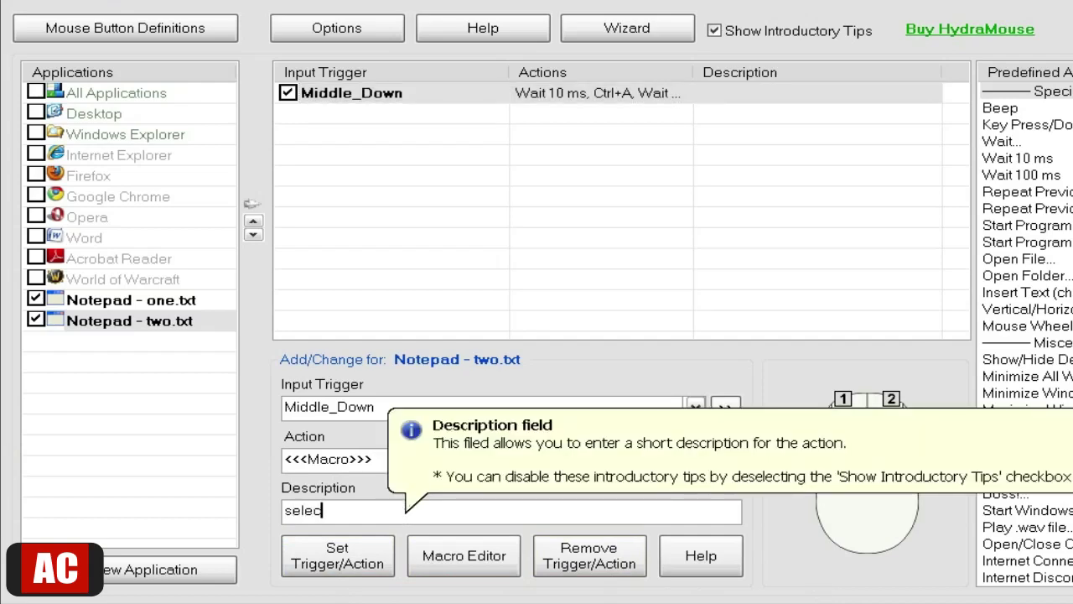
text(t all - replace)
mouse_move(998, 593)
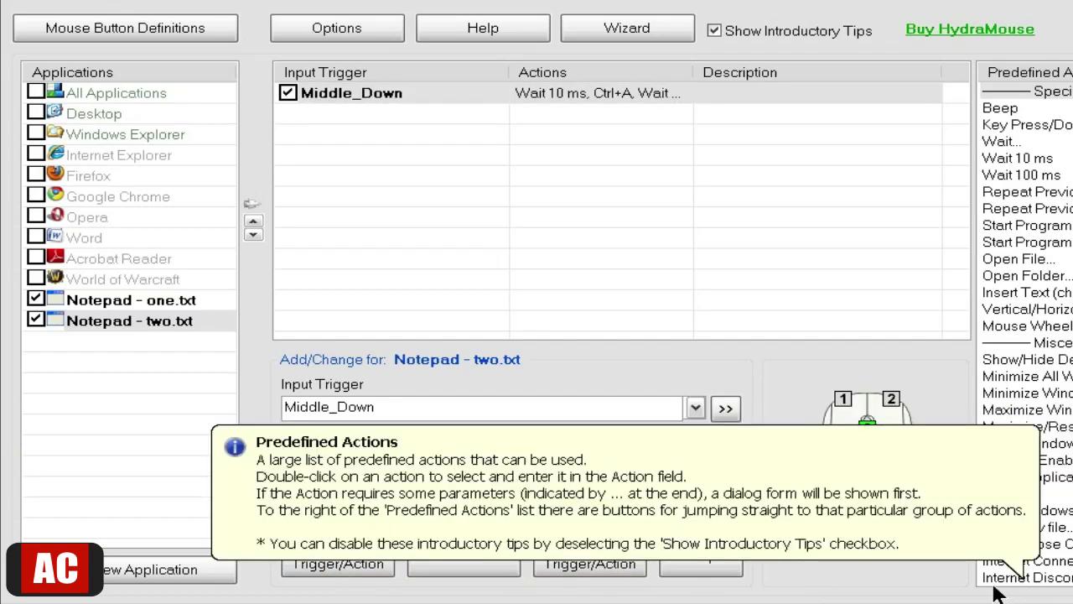
click(356, 570)
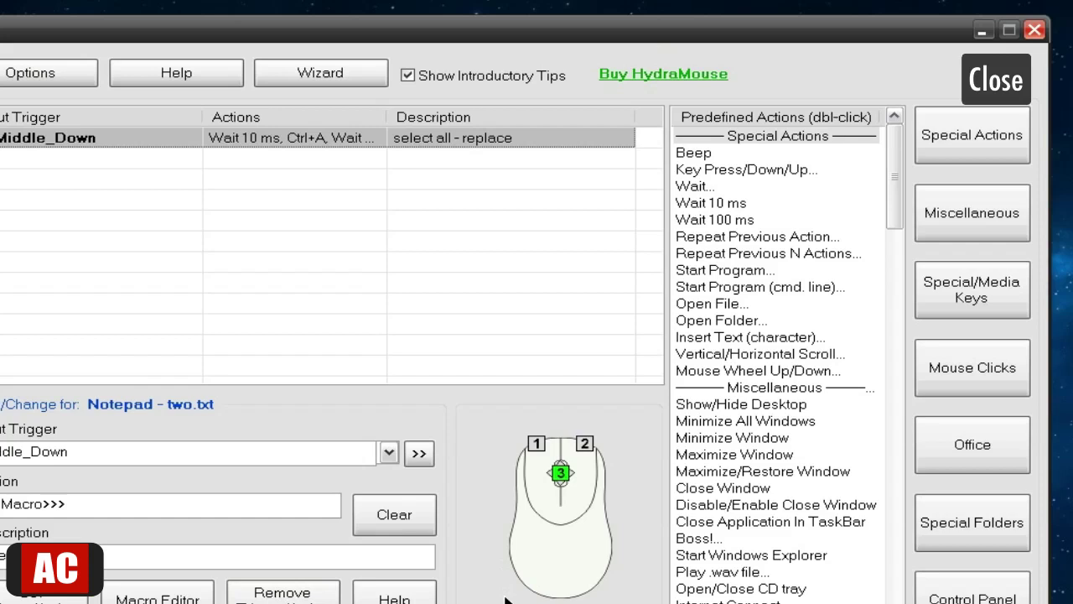
Step: Close the configuration window and test the Middle_Down action in the one.txt Notepad window
click(1037, 32)
click(610, 408)
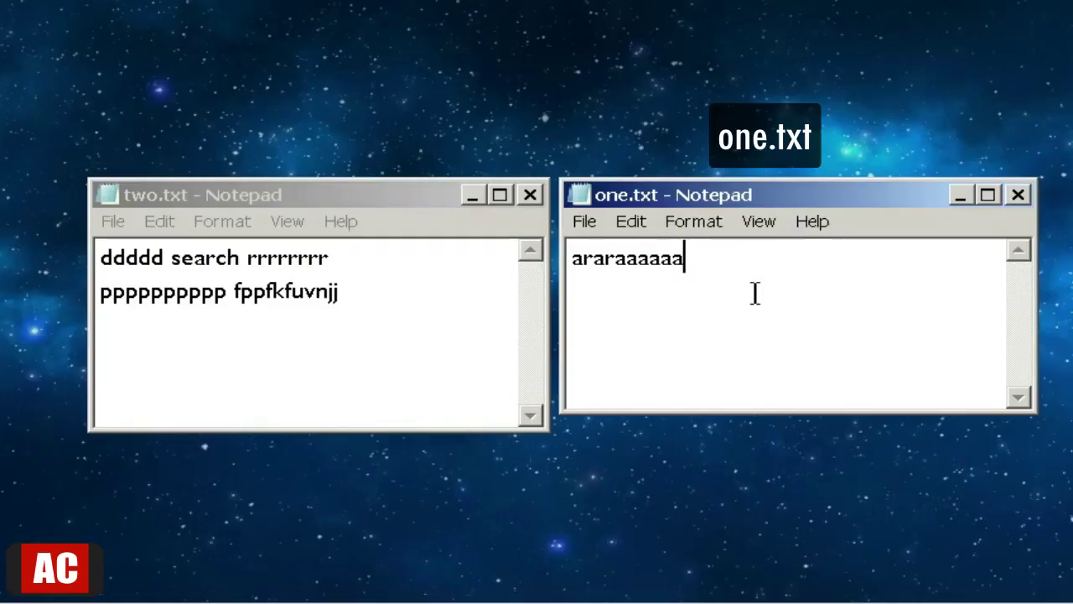
middle_click(755, 293)
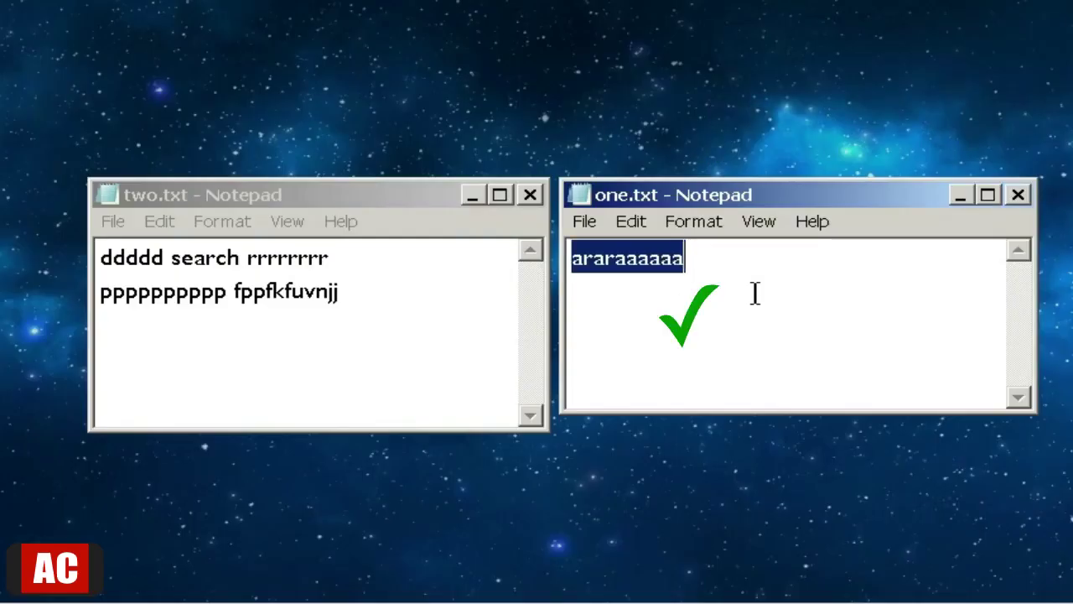
Step: Test the select-all and replace macro in the two.txt Notepad window, then dismiss the Replace dialog
click(301, 194)
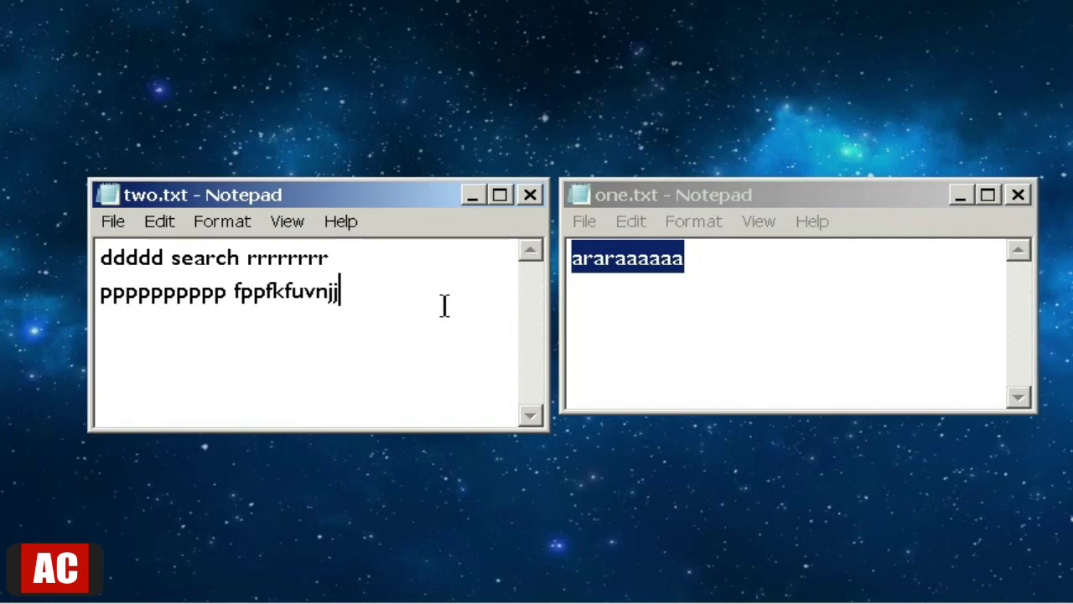
key(ctrl+a)
key(ctrl+h)
text(search)
key(Return)
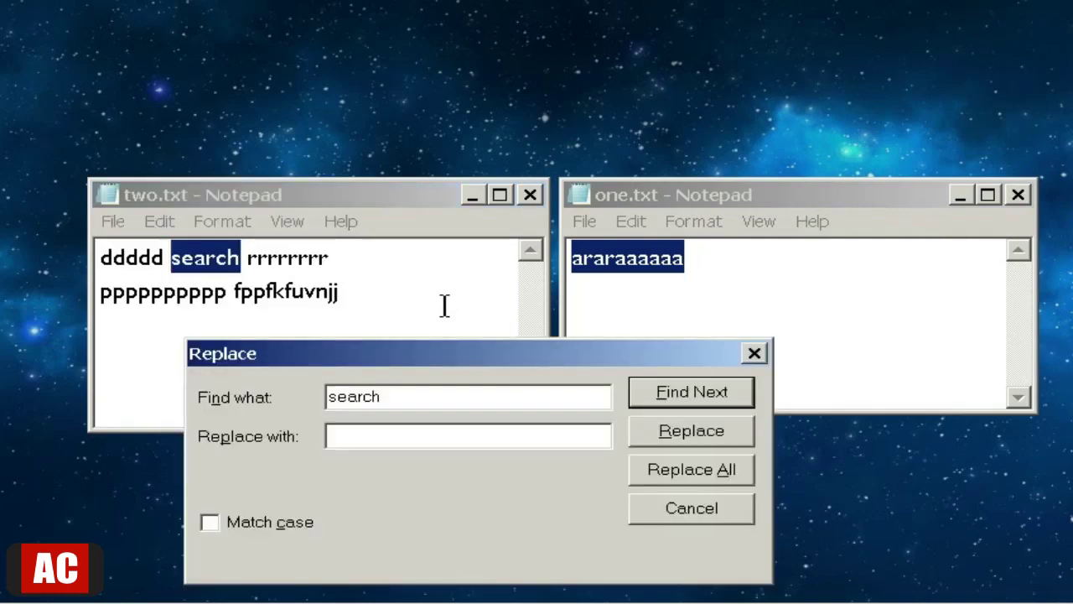
click(701, 512)
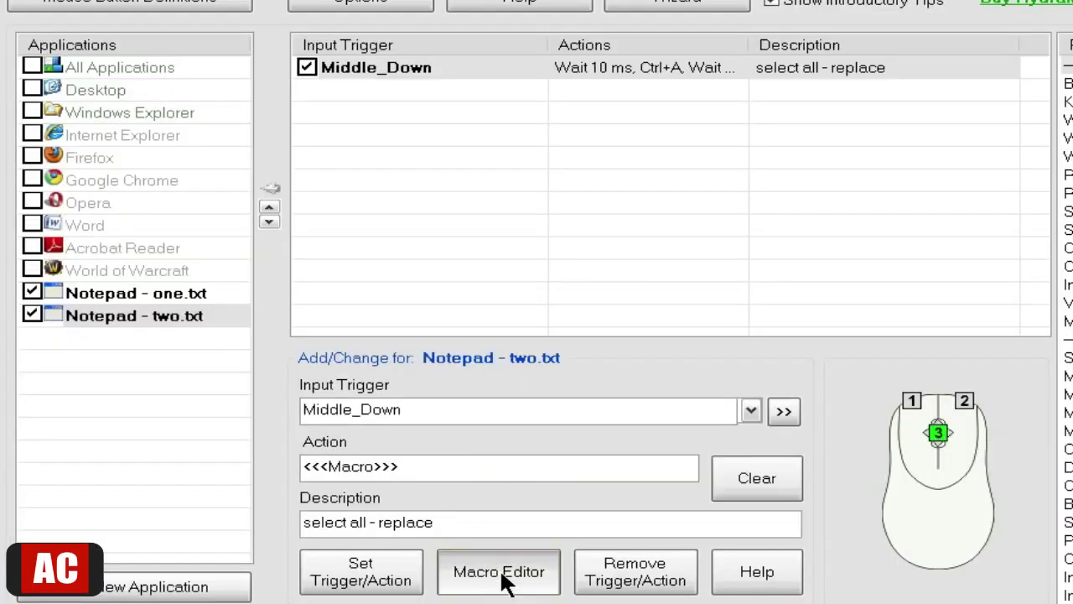
Step: Extend the Middle_Down macro for Notepad - two.txt with two Wait 100 ms actions and a recorded ESC, and save the trigger
click(504, 517)
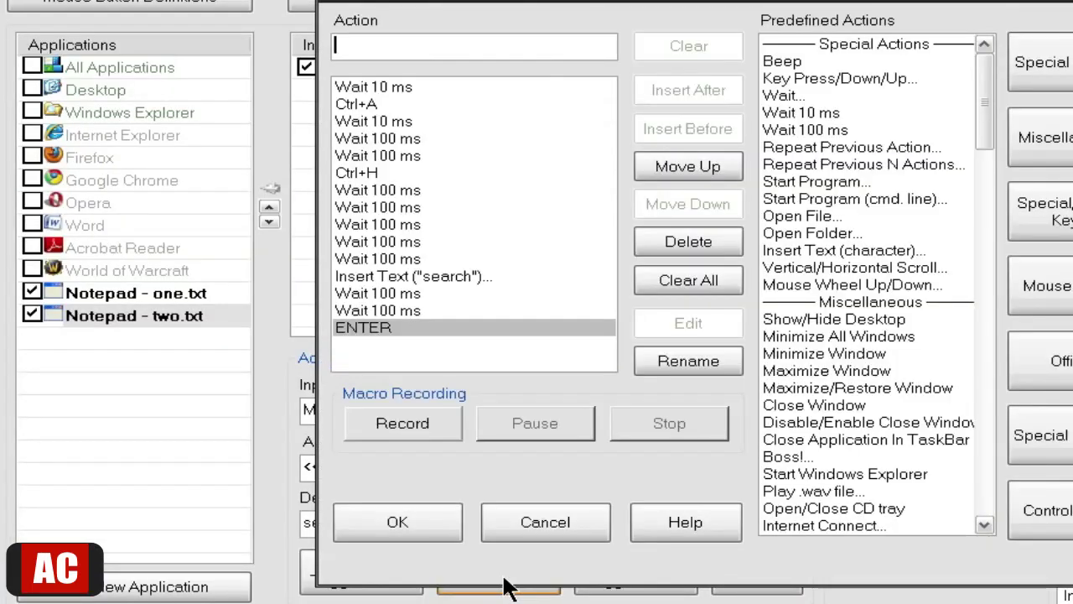
click(839, 128)
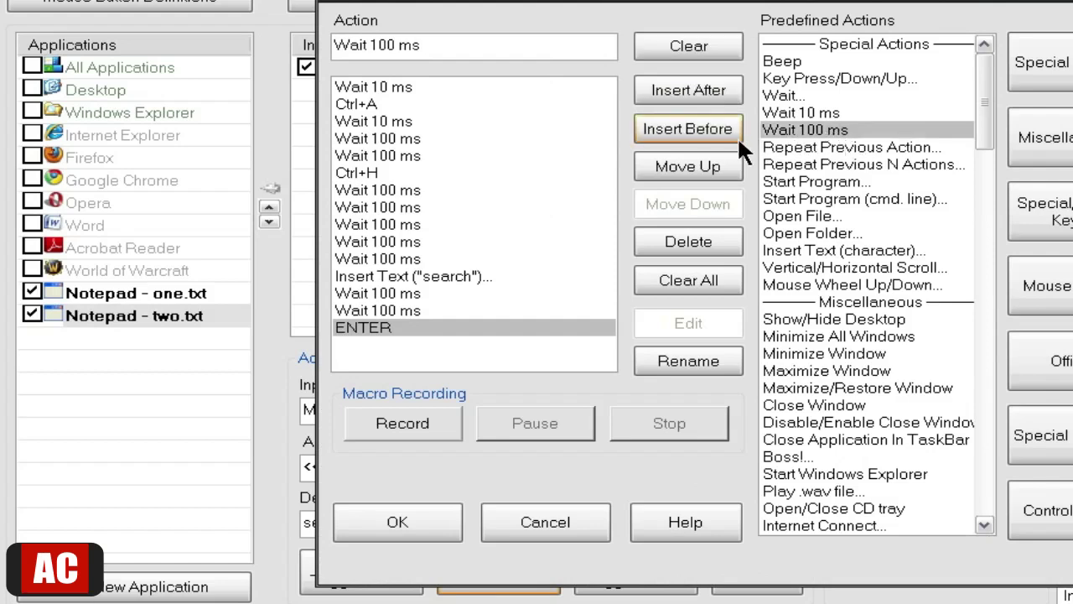
click(722, 89)
click(722, 89)
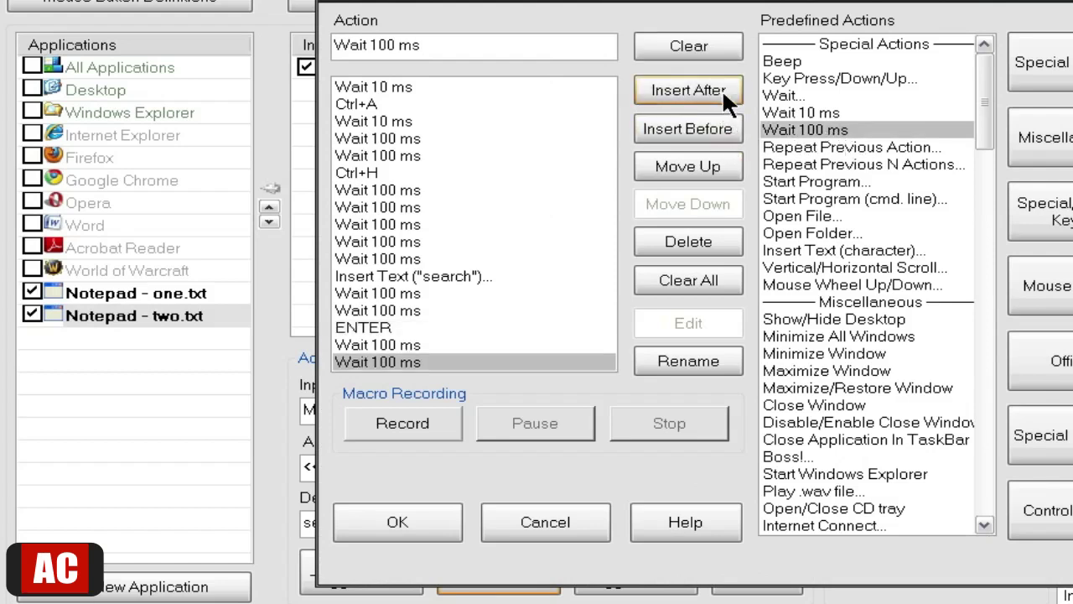
click(377, 423)
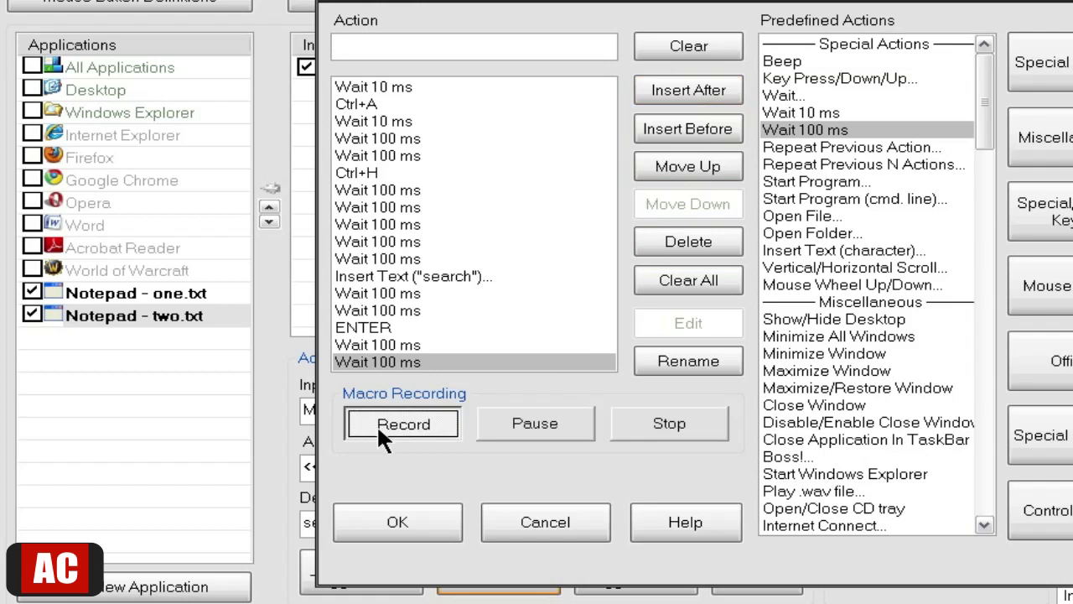
key(Escape)
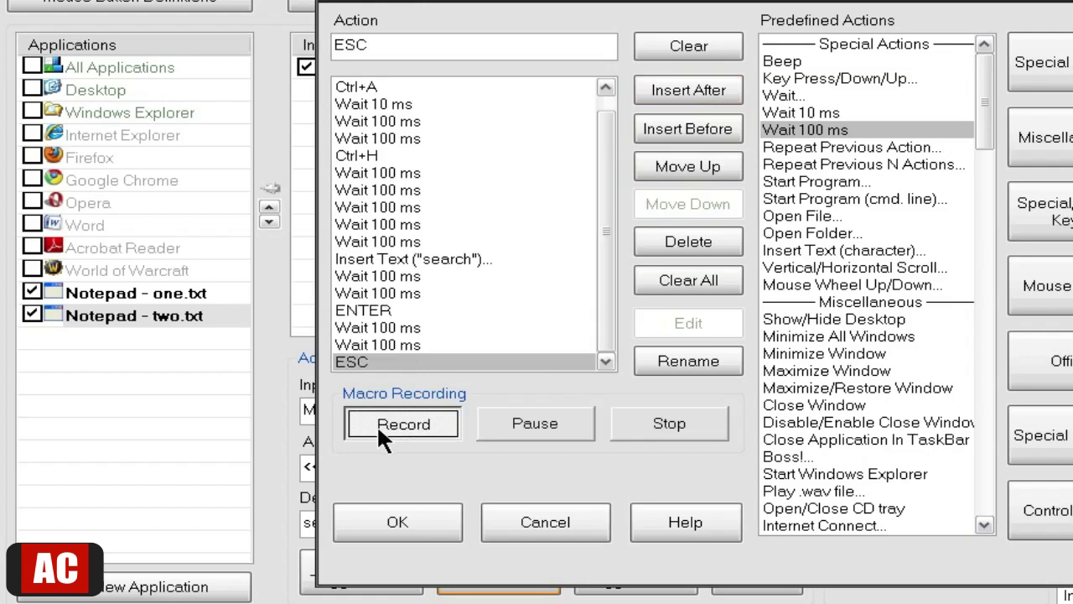
click(672, 429)
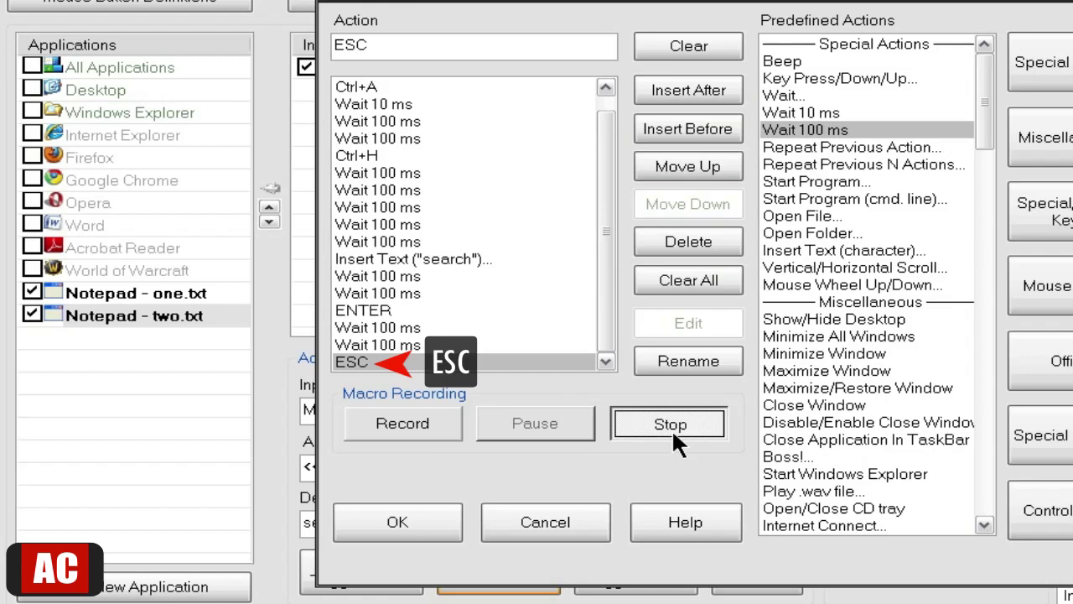
click(437, 521)
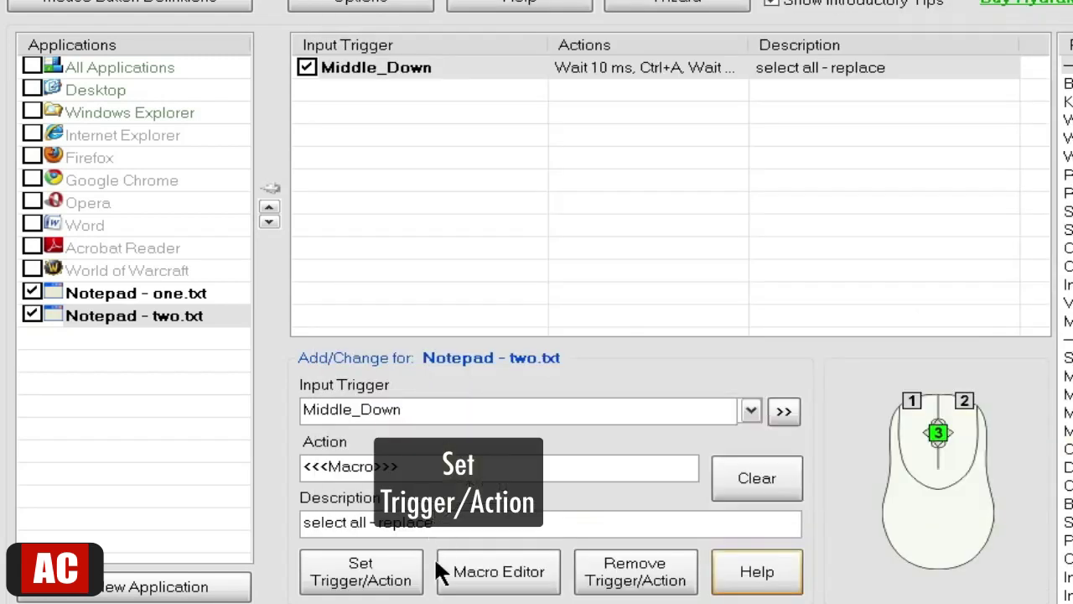
click(382, 587)
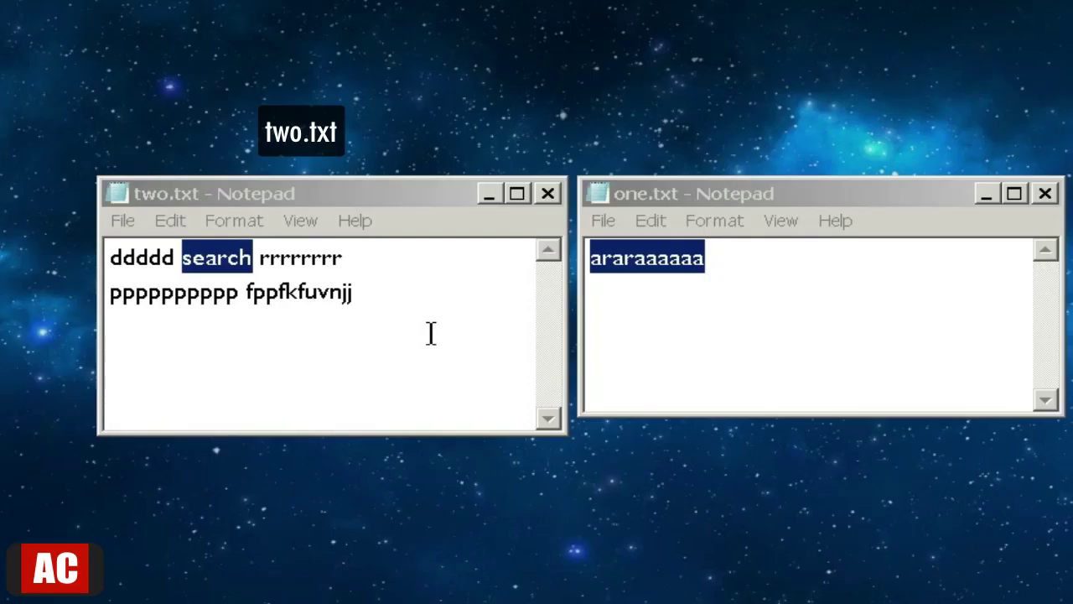
Step: Run the extended Middle_Down macro in the two.txt Notepad window to check that it finds "search" and closes the Replace dialog
click(400, 282)
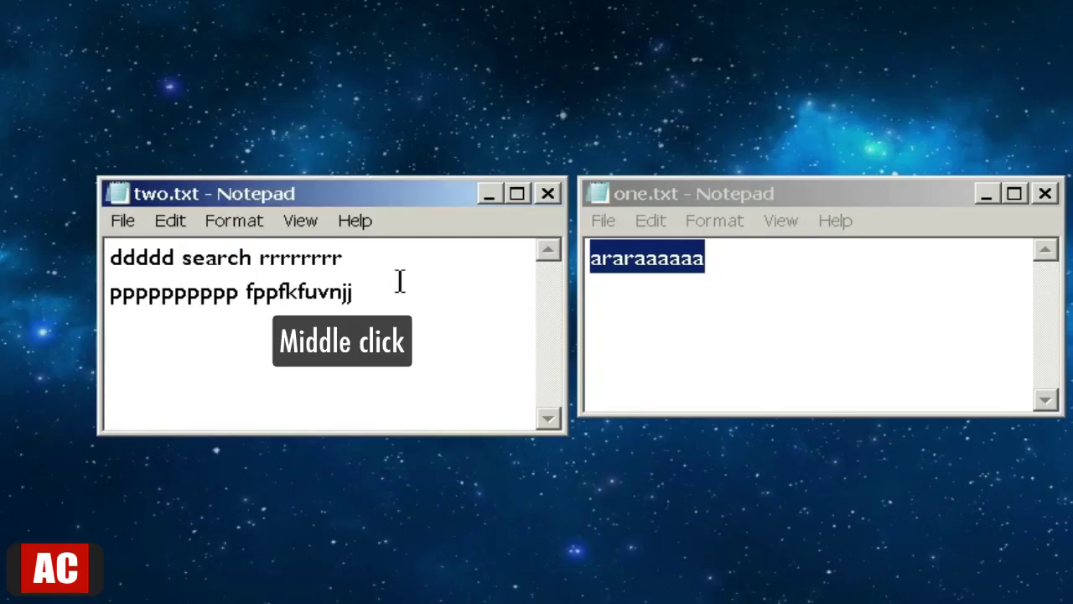
key(ctrl+a)
key(ctrl+h)
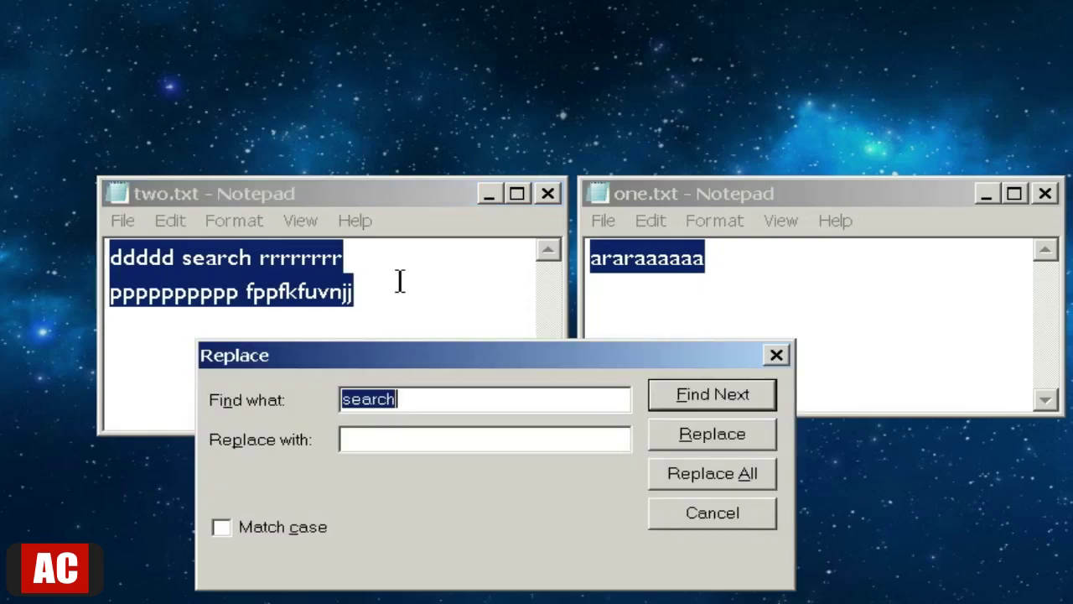
key(Return)
key(Escape)
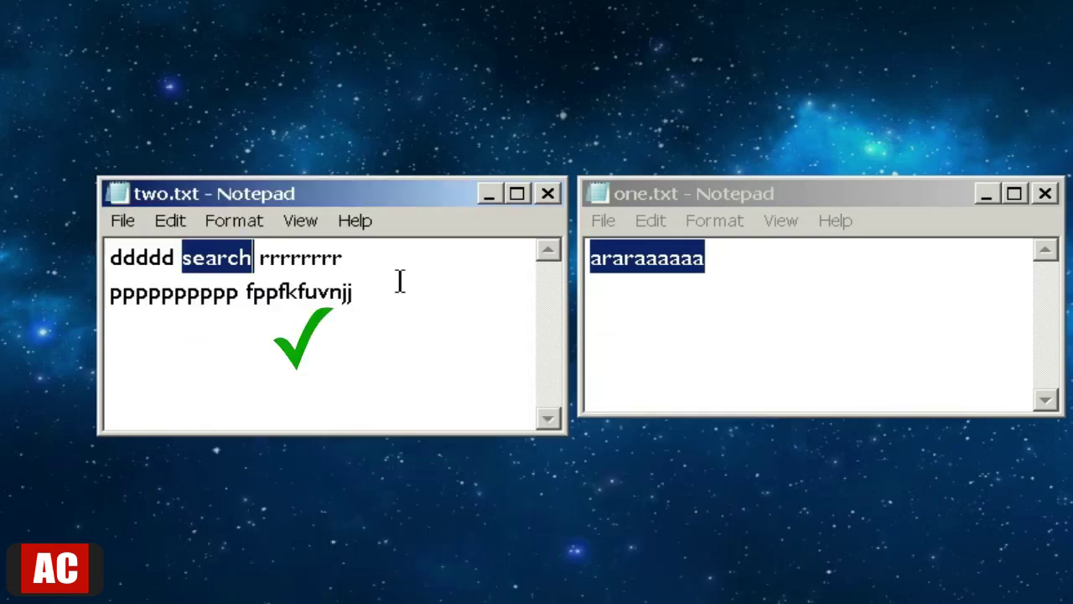